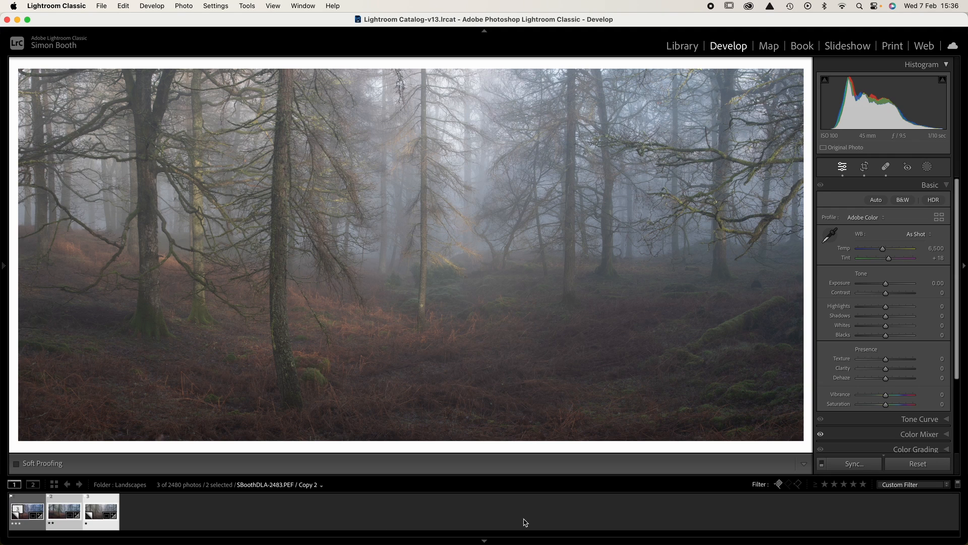
Step: Compare the edited Copy 1 of the woodland photo with the unedited Copy 2, finishing with only Copy 2 selected
{"action": "left_click", "coordinate": [166, 504]}
{"action": "left_click", "coordinate": [36, 501]}
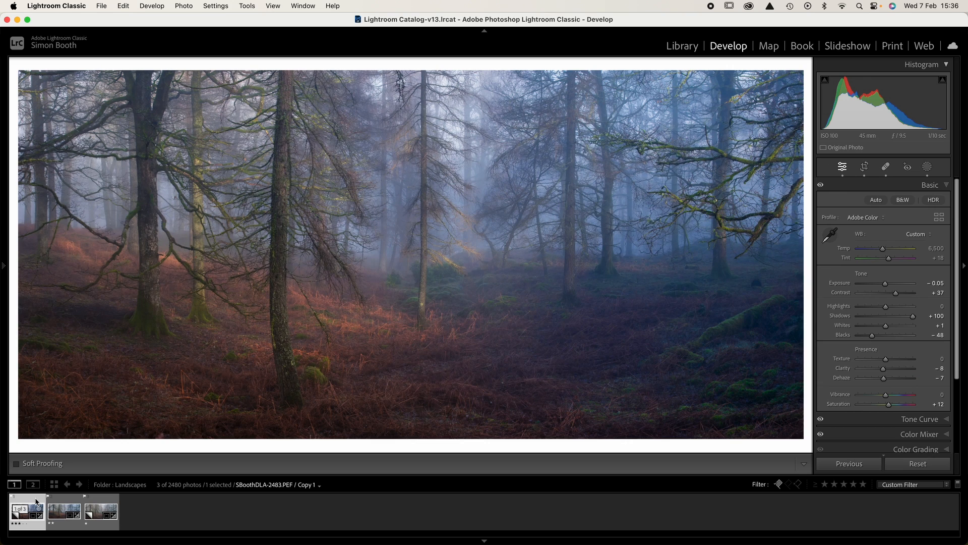
{"action": "left_click", "coordinate": [99, 501]}
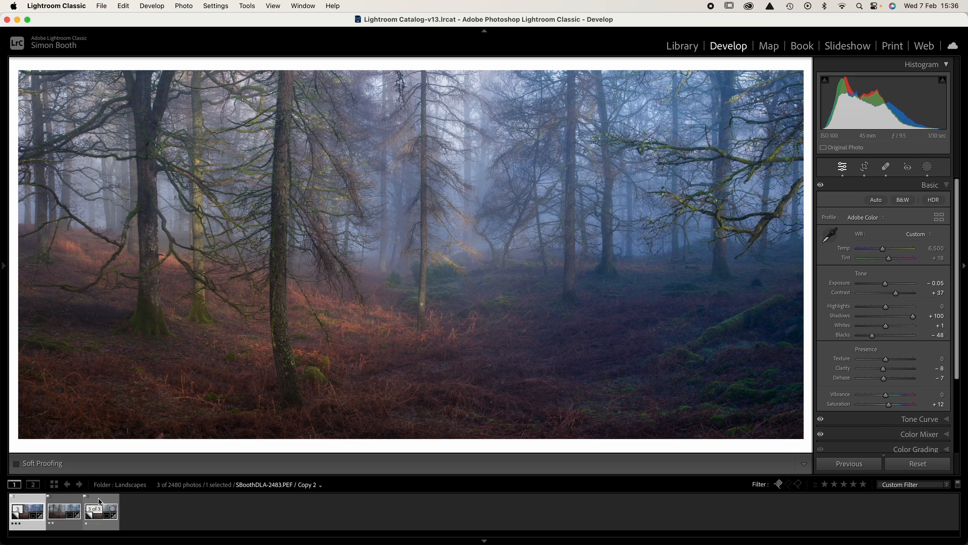
{"action": "left_click", "coordinate": [103, 499]}
{"action": "left_click", "coordinate": [35, 501]}
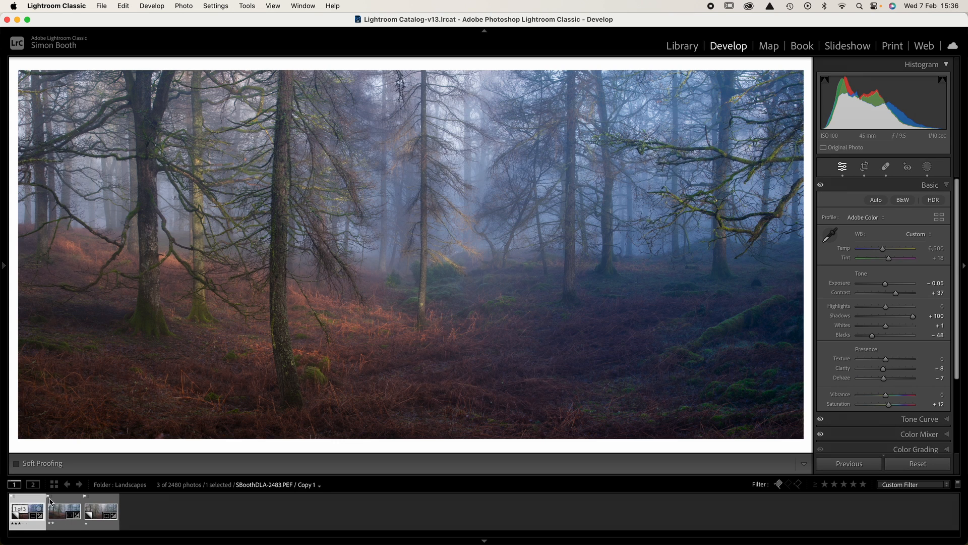
{"action": "left_click", "coordinate": [102, 499]}
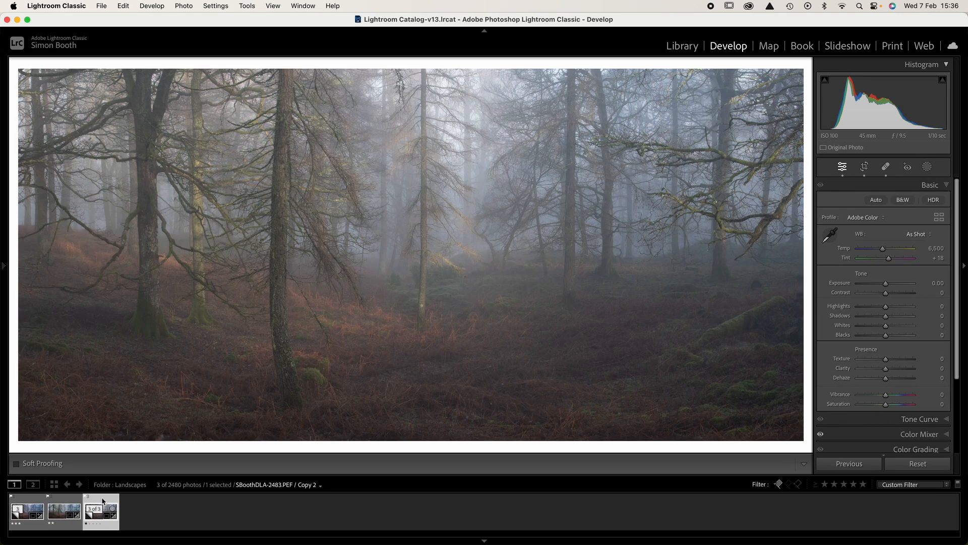
{"action": "left_click", "coordinate": [27, 502]}
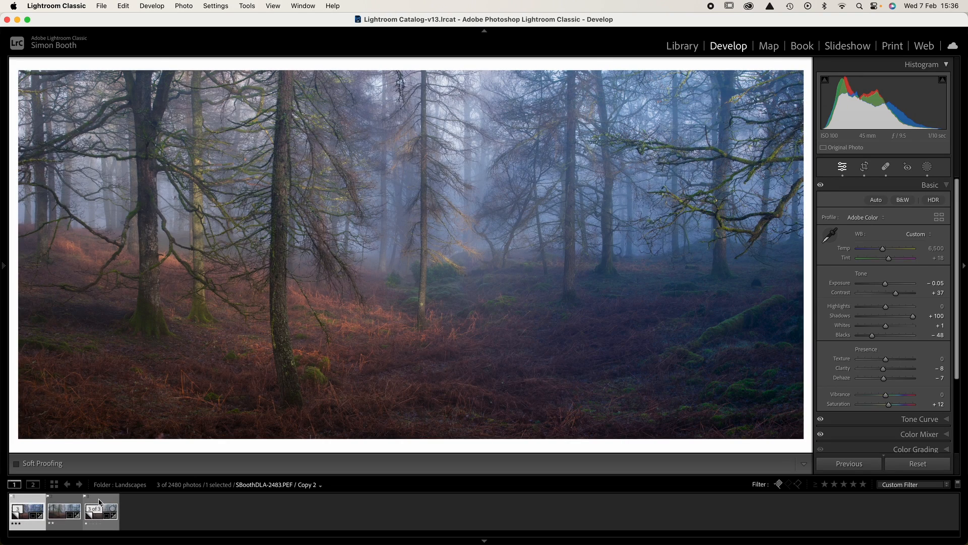
{"action": "left_click", "coordinate": [66, 501]}
{"action": "left_click", "coordinate": [101, 499]}
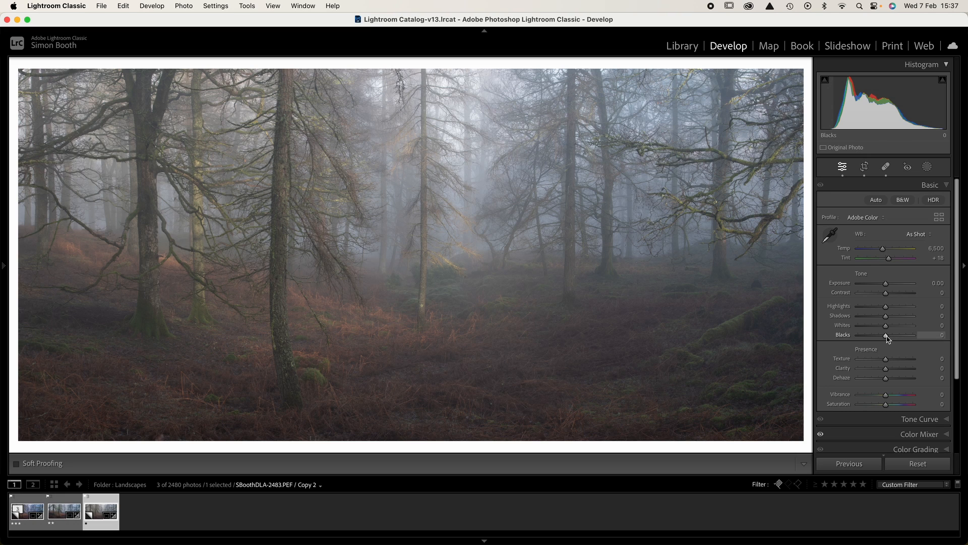
Step: Set the photo's global Blacks to -50 and Whites to +41
{"action": "key", "text": "alt"}
{"action": "mouse_move", "coordinate": [887, 338]}
{"action": "left_mouse_down"}
{"action": "mouse_move", "coordinate": [869, 343]}
{"action": "mouse_move", "coordinate": [903, 329]}
{"action": "left_mouse_up"}
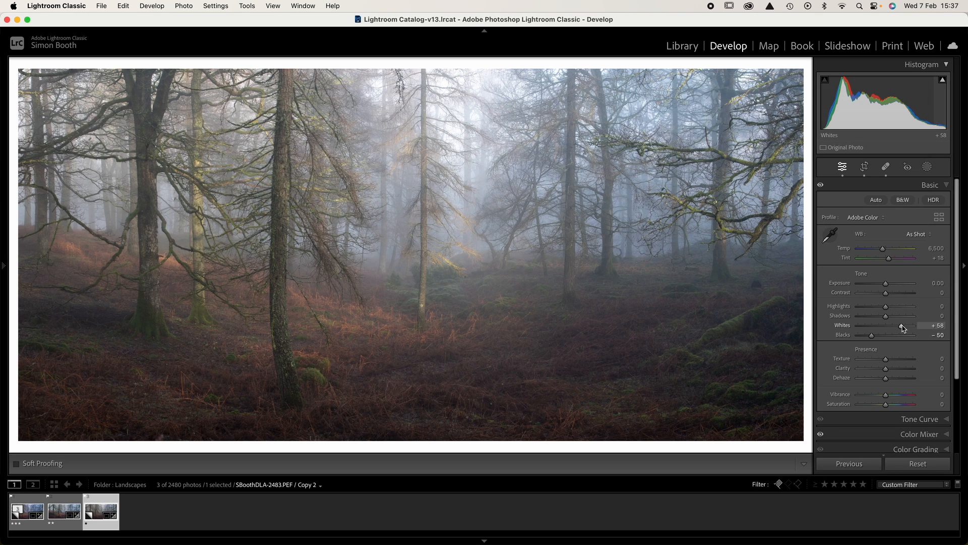
{"action": "left_click_drag", "start_coordinate": [903, 328], "coordinate": [899, 329]}
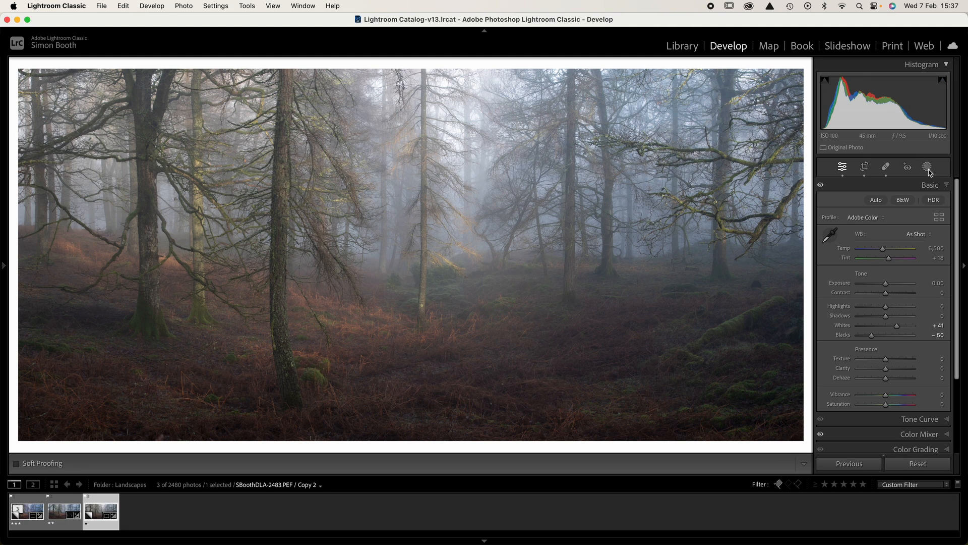
Step: Add contrast with the parametric tone curve by setting Darks to -22 and Lights to +19
{"action": "left_click", "coordinate": [946, 423]}
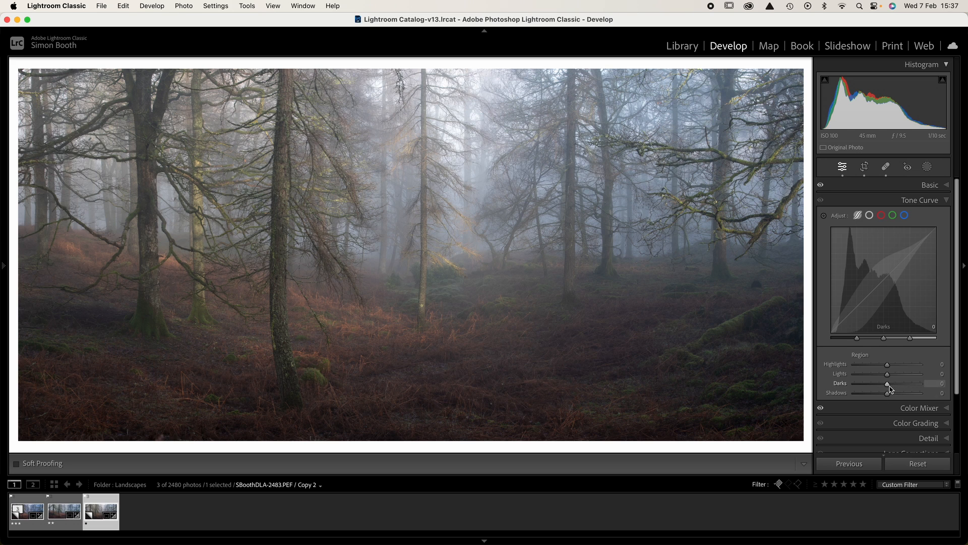
{"action": "mouse_move", "coordinate": [889, 389]}
{"action": "left_mouse_down"}
{"action": "mouse_move", "coordinate": [881, 388]}
{"action": "mouse_move", "coordinate": [894, 378]}
{"action": "left_mouse_up"}
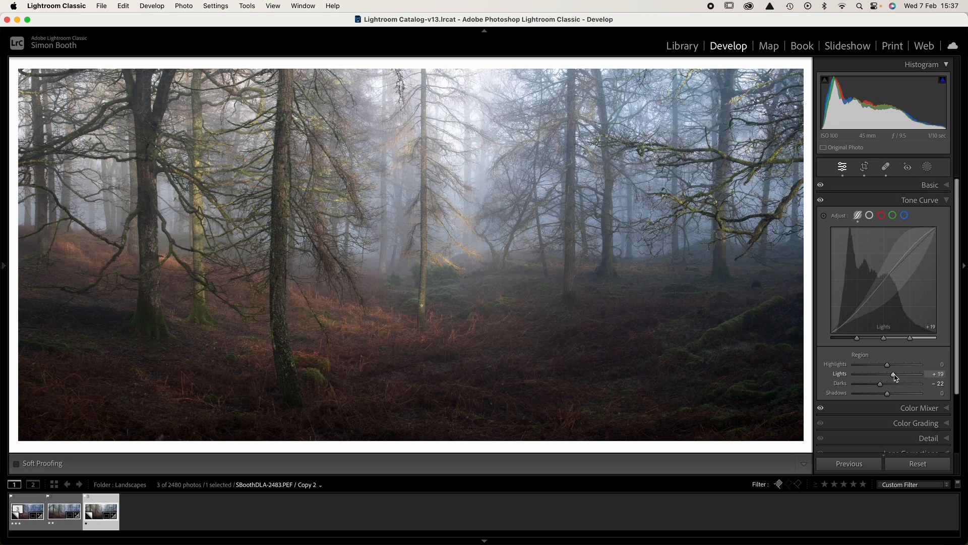
{"action": "left_click", "coordinate": [932, 187]}
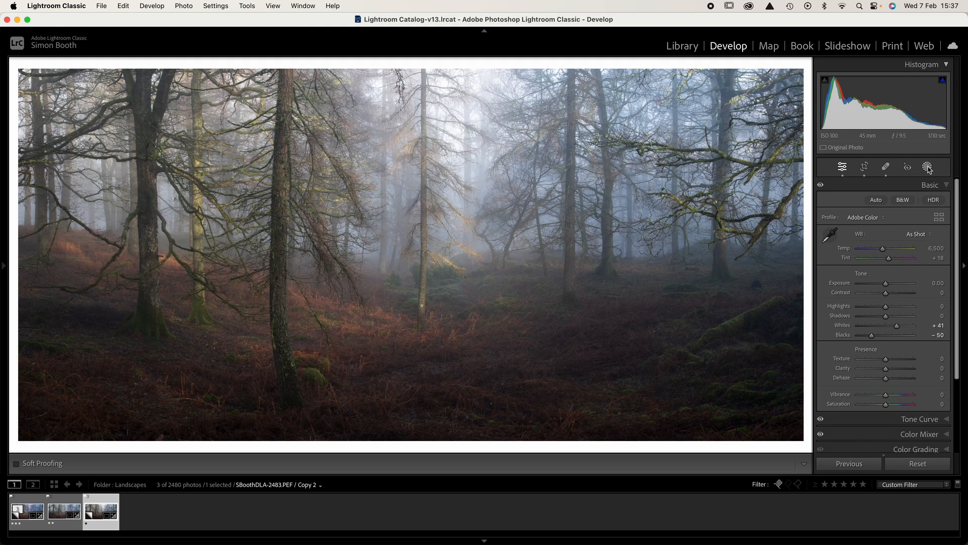
Step: Add a radial gradient mask over the bright mist in the photo's upper centre, with Highlights -70 and Exposure -0.23
{"action": "left_click", "coordinate": [928, 168]}
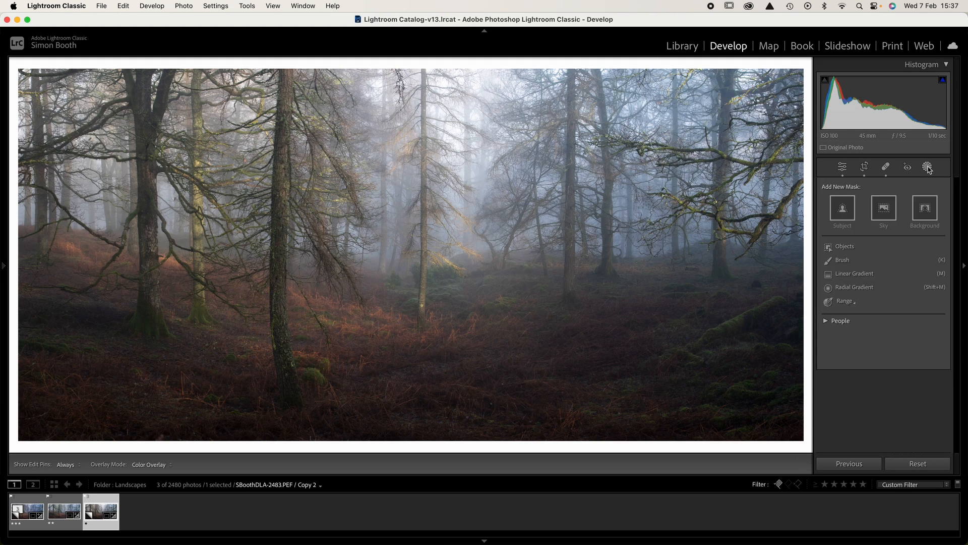
{"action": "left_click", "coordinate": [850, 288]}
{"action": "mouse_move", "coordinate": [390, 84]}
{"action": "left_mouse_down"}
{"action": "mouse_move", "coordinate": [459, 224]}
{"action": "mouse_move", "coordinate": [522, 269]}
{"action": "left_mouse_up"}
{"action": "left_click_drag", "start_coordinate": [377, 80], "coordinate": [438, 125]}
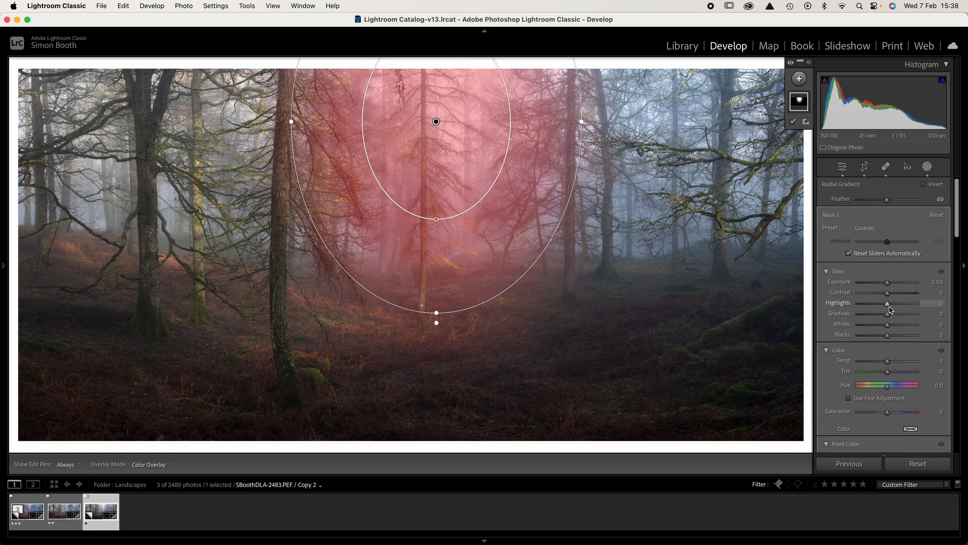
{"action": "mouse_move", "coordinate": [889, 306]}
{"action": "left_mouse_down"}
{"action": "mouse_move", "coordinate": [860, 305]}
{"action": "mouse_move", "coordinate": [888, 288]}
{"action": "left_mouse_up"}
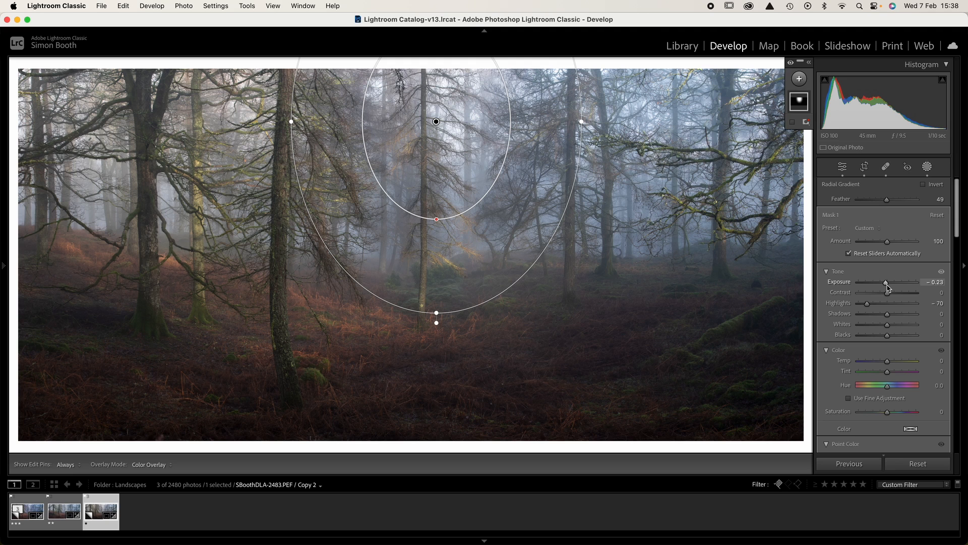
{"action": "left_click", "coordinate": [928, 167]}
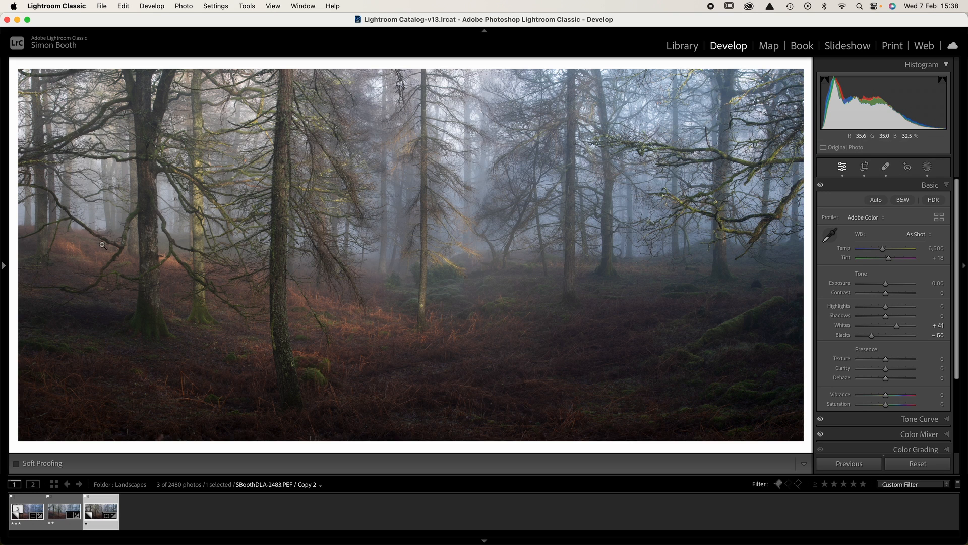
Step: Add a diagonal linear gradient mask from the photo's lower-right corner towards the upper centre and shift it slightly inward
{"action": "left_click", "coordinate": [928, 167]}
{"action": "left_click", "coordinate": [800, 78]}
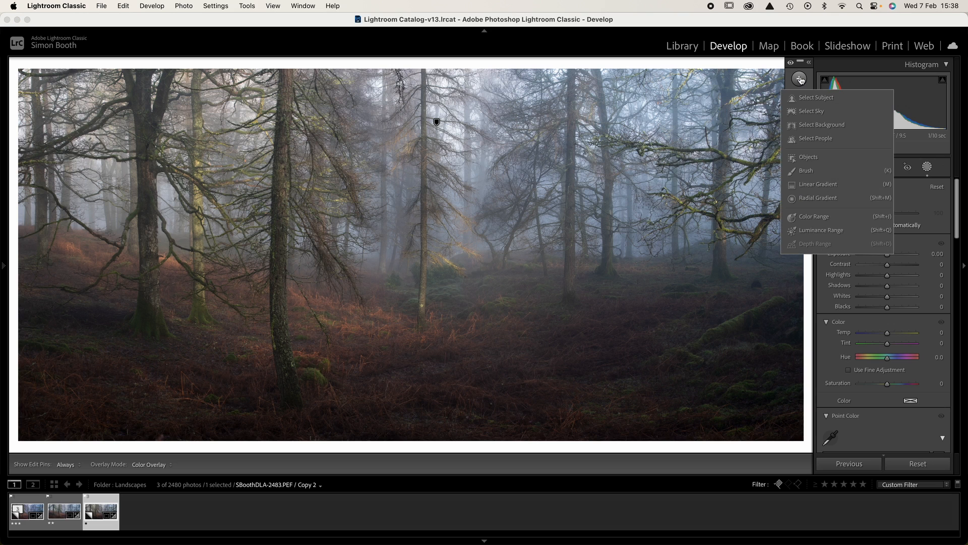
{"action": "left_click", "coordinate": [819, 185]}
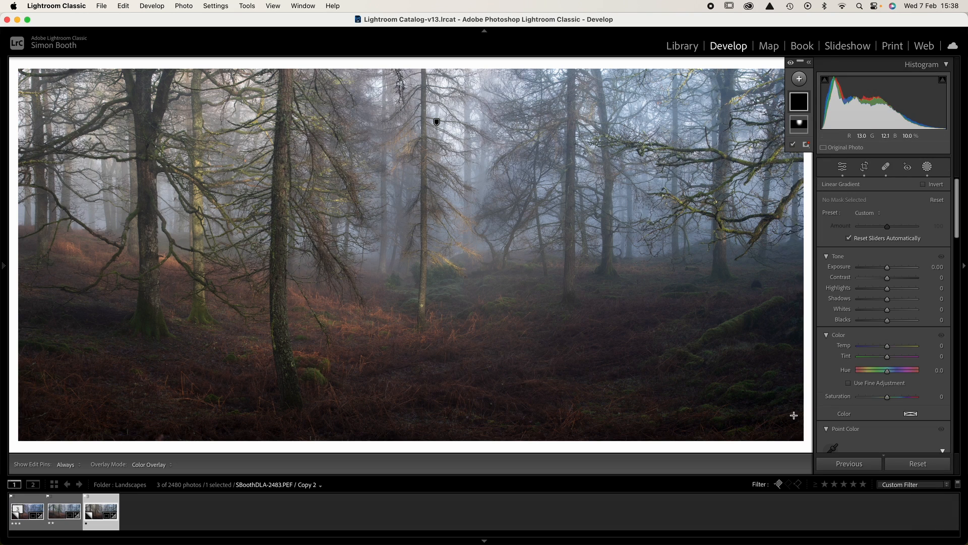
{"action": "left_click_drag", "start_coordinate": [802, 442], "coordinate": [561, 122]}
{"action": "left_click_drag", "start_coordinate": [680, 282], "coordinate": [657, 262]}
Step: Cool and lift the lower-right gradient mask with Temp -21, Exposure 0.23 and Contrast 10
{"action": "left_click_drag", "start_coordinate": [887, 346], "coordinate": [881, 350]}
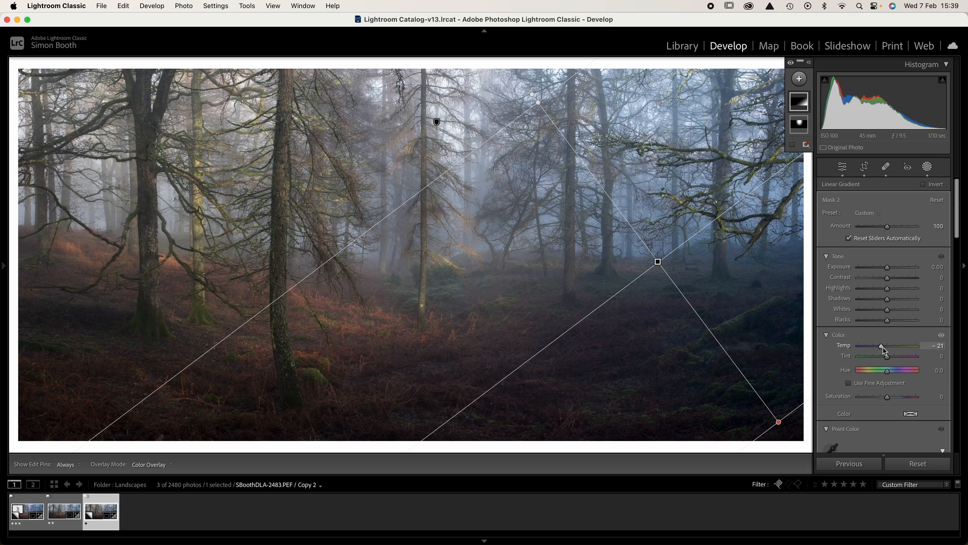
{"action": "left_click_drag", "start_coordinate": [887, 267], "coordinate": [894, 281]}
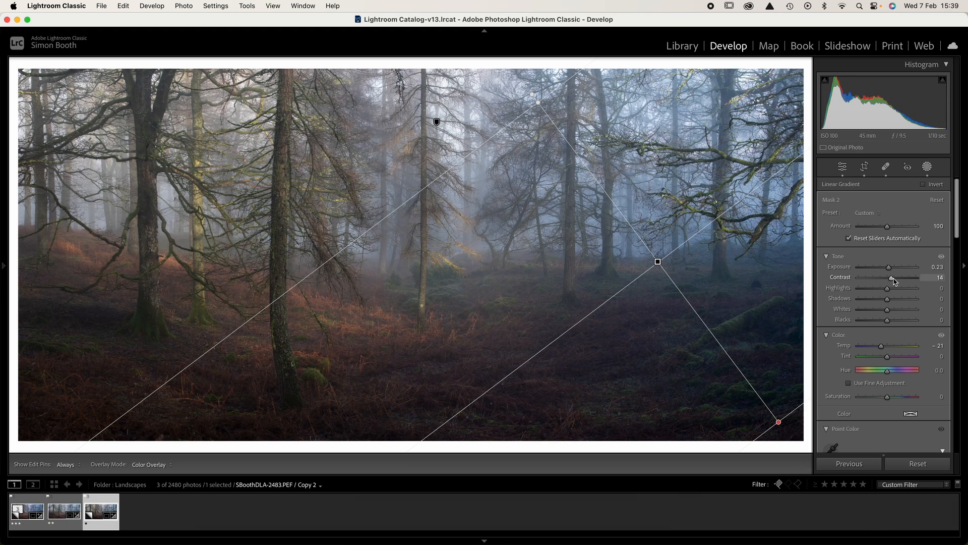
{"action": "left_click_drag", "start_coordinate": [894, 281], "coordinate": [893, 281]}
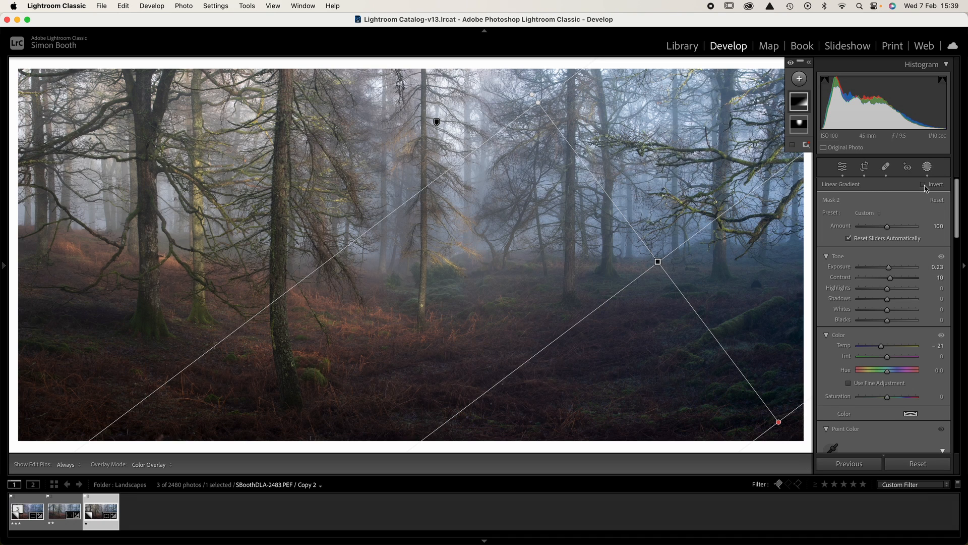
Step: Add another diagonal linear gradient mask from the photo's lower-left corner up through the left-hand trees and adjust its position
{"action": "left_click", "coordinate": [801, 81]}
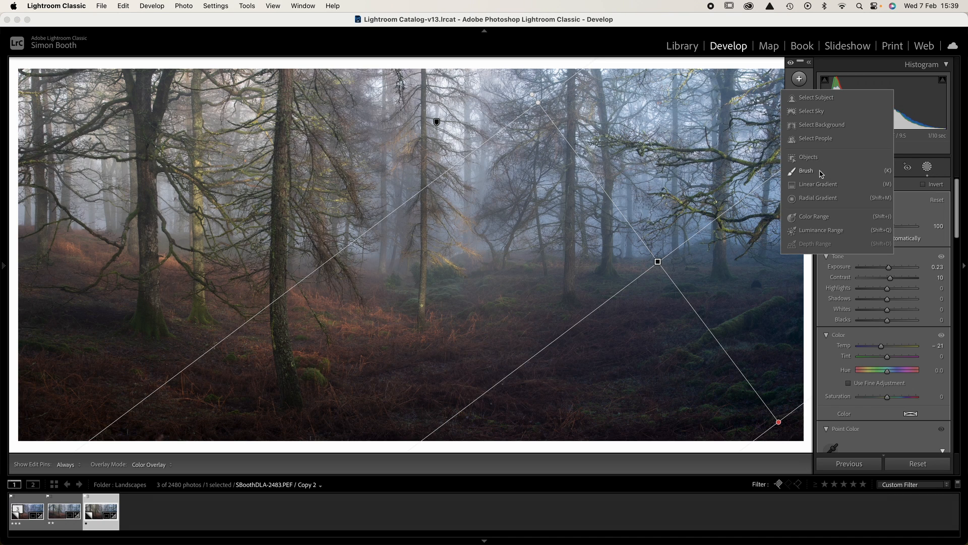
{"action": "left_click", "coordinate": [825, 188]}
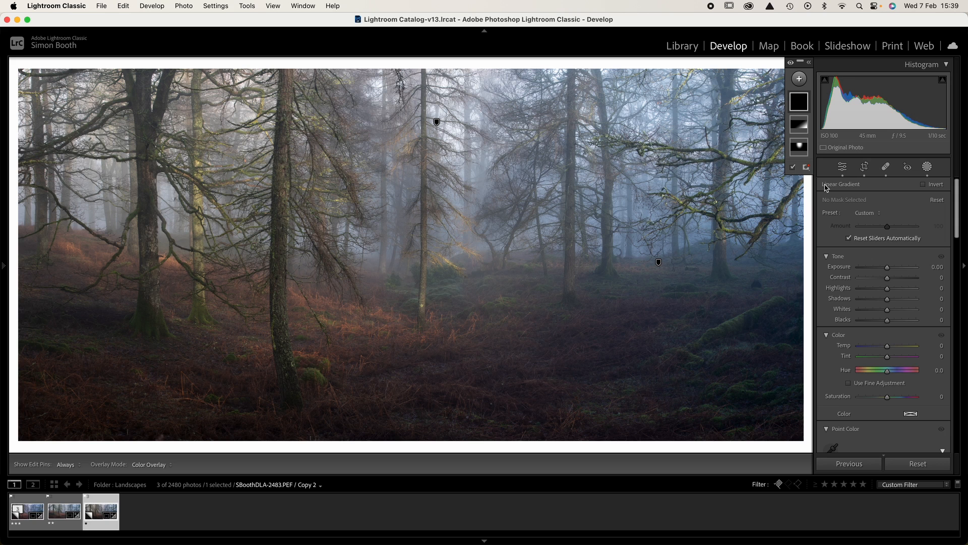
{"action": "left_click_drag", "start_coordinate": [34, 438], "coordinate": [245, 26]}
{"action": "left_click_drag", "start_coordinate": [138, 227], "coordinate": [149, 221]}
Step: Warm the lower-left gradient mask with Temp 5 and Saturation 19, and finish masking
{"action": "left_click_drag", "start_coordinate": [889, 348], "coordinate": [891, 348]}
{"action": "left_click_drag", "start_coordinate": [888, 397], "coordinate": [894, 400]}
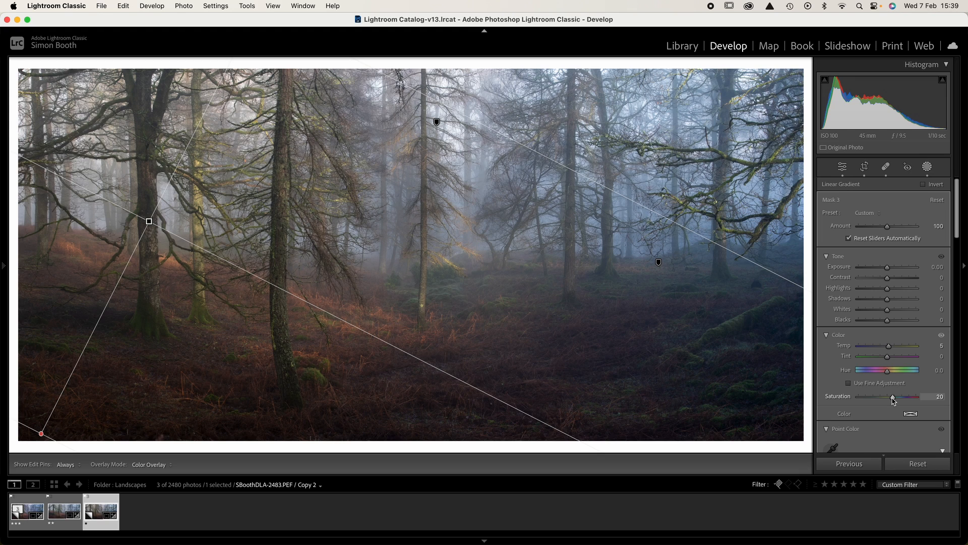
{"action": "left_click_drag", "start_coordinate": [892, 398], "coordinate": [893, 400]}
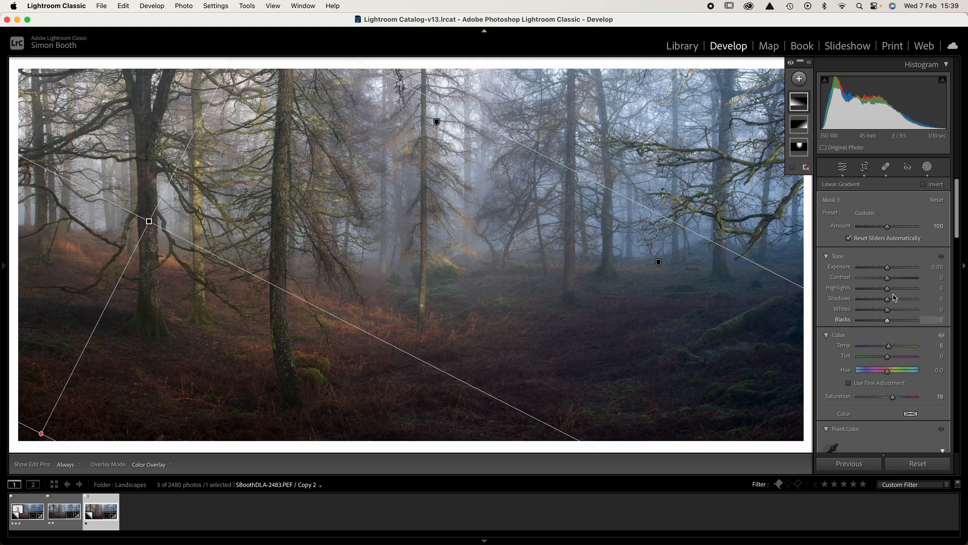
{"action": "left_click", "coordinate": [928, 168]}
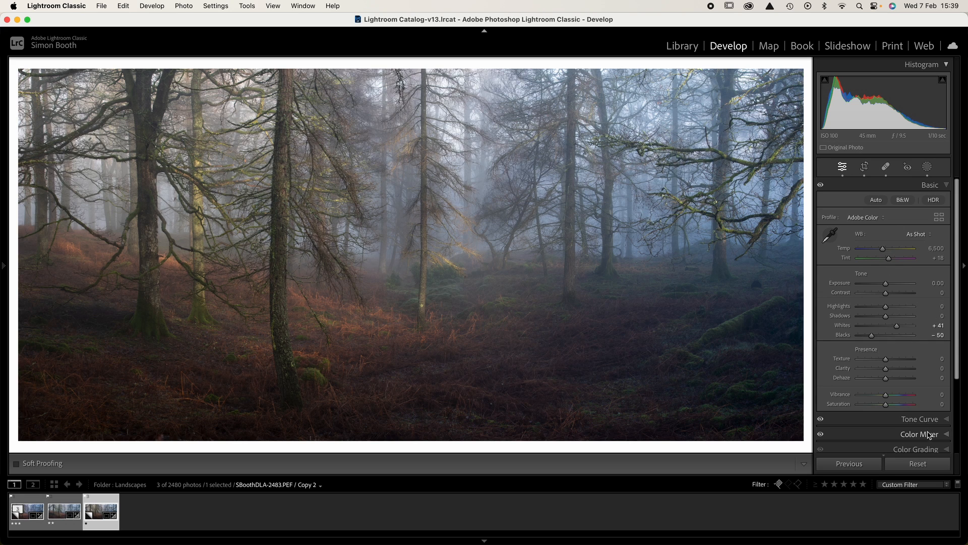
Step: Adjust the bracken's saturation in the Color Mixer using the targeted adjustment tool, setting Red to -10 and Orange to +13
{"action": "left_click", "coordinate": [945, 437]}
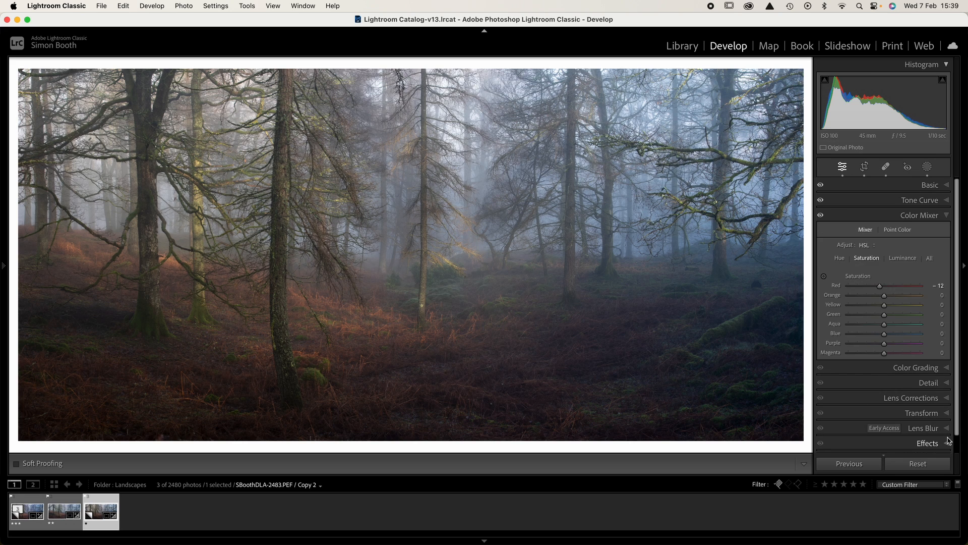
{"action": "left_click", "coordinate": [824, 277]}
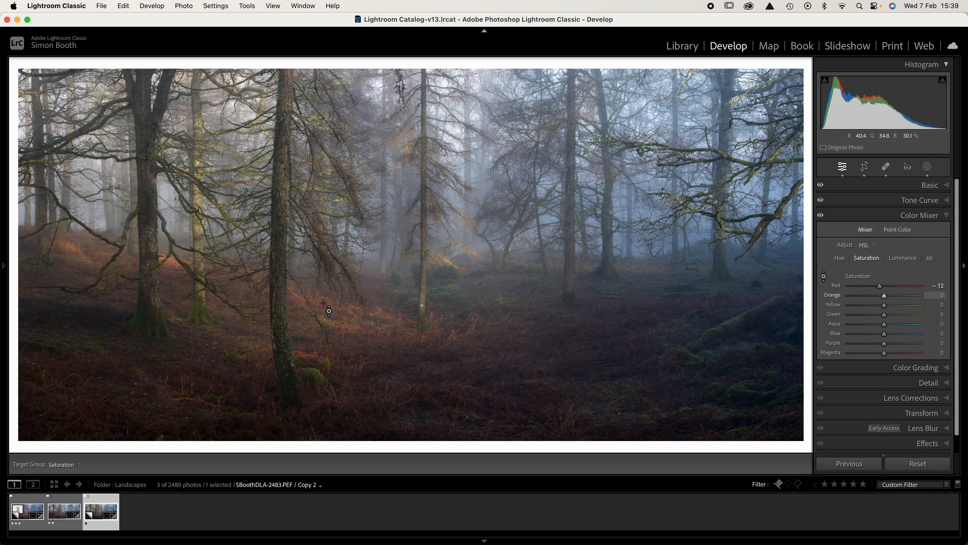
{"action": "key", "text": "Up"}
{"action": "key", "text": "Down"}
Step: Brighten the bracken by raising its Color Mixer luminance with targeted adjustment to Red +3 and Orange +11
{"action": "left_click", "coordinate": [902, 257]}
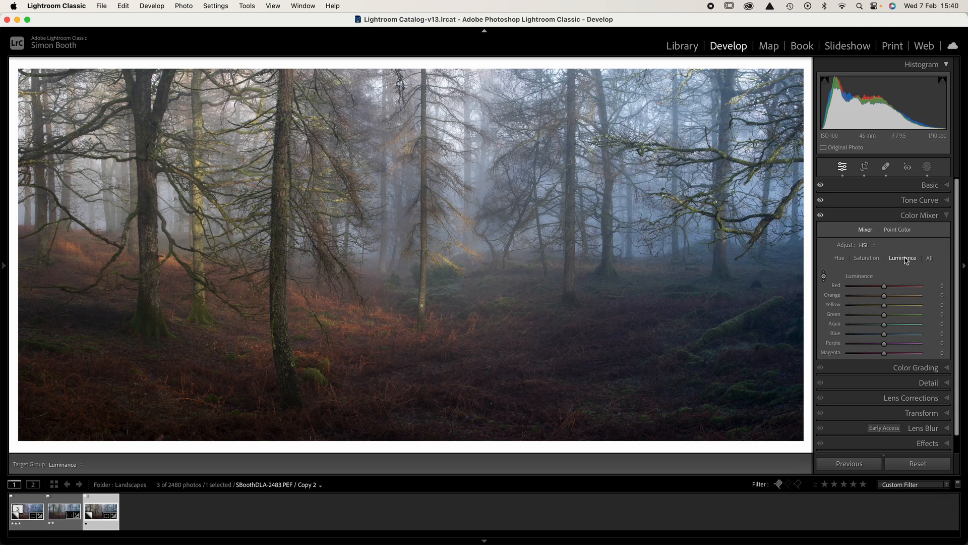
{"action": "left_click", "coordinate": [824, 277]}
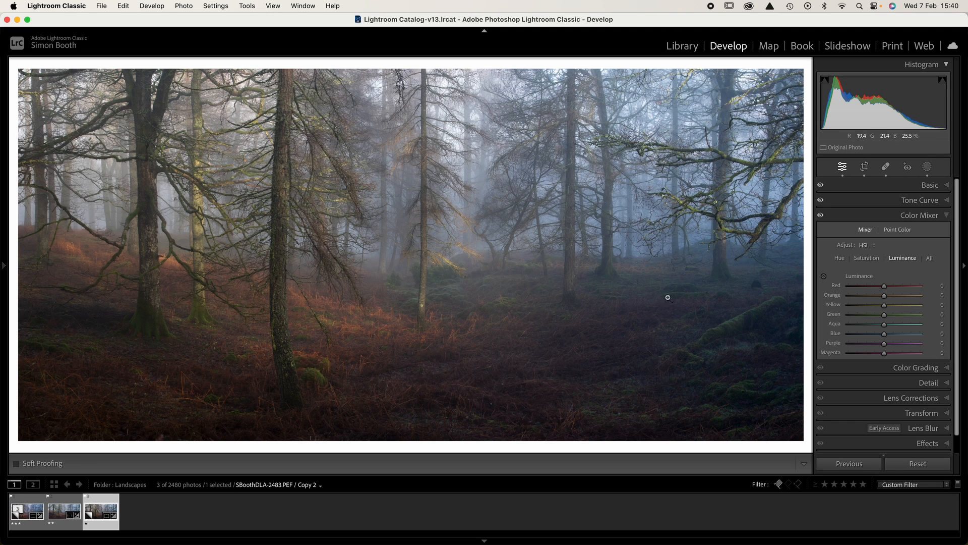
{"action": "left_click", "coordinate": [824, 276]}
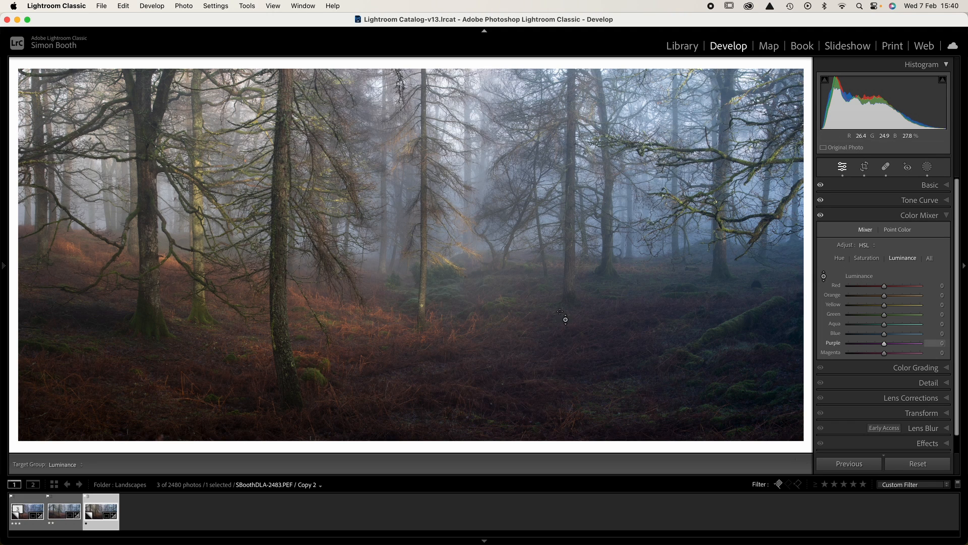
{"action": "key", "text": "Up"}
{"action": "key", "text": "Up"}
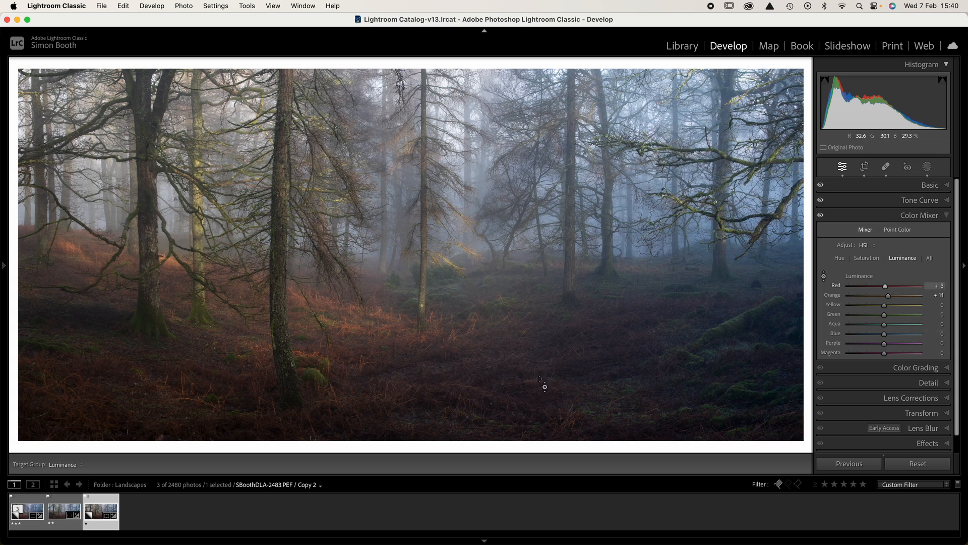
{"action": "left_click", "coordinate": [825, 277]}
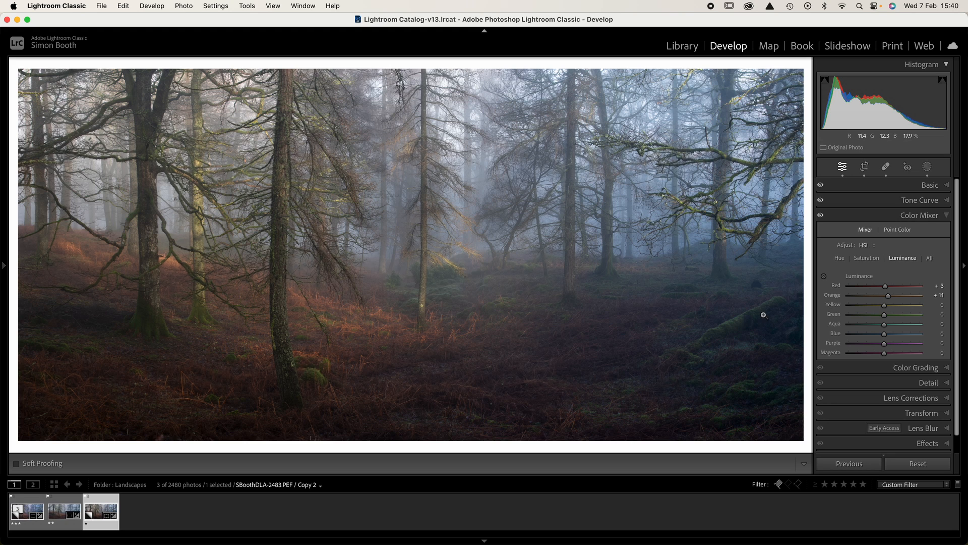
Step: Use targeted adjustment on the mossy areas to set luminance to Green +23 and Aqua +62, and saturation to Aqua +53 and Blue +2
{"action": "left_click", "coordinate": [825, 278]}
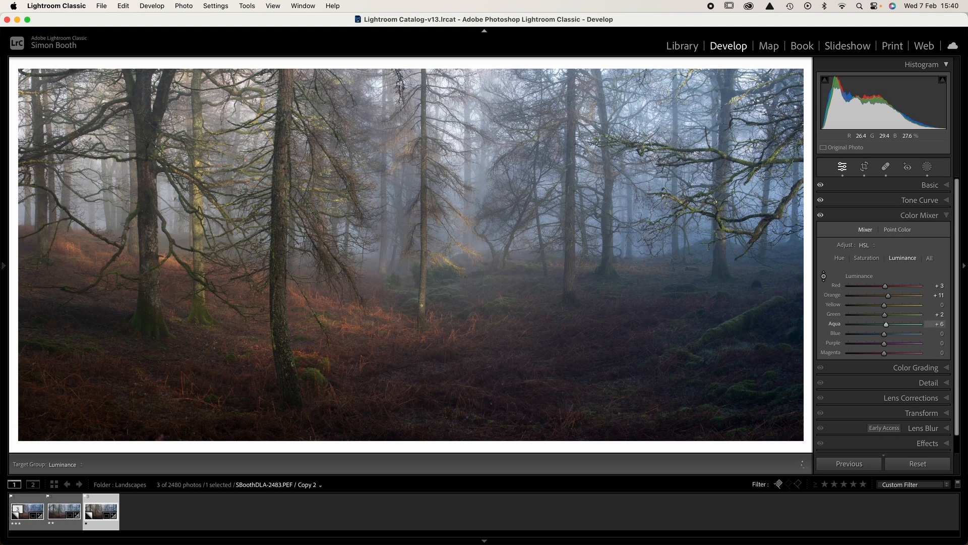
{"action": "left_click_drag", "start_coordinate": [439, 290], "coordinate": [439, 252]}
{"action": "left_click_drag", "start_coordinate": [736, 306], "coordinate": [737, 321]}
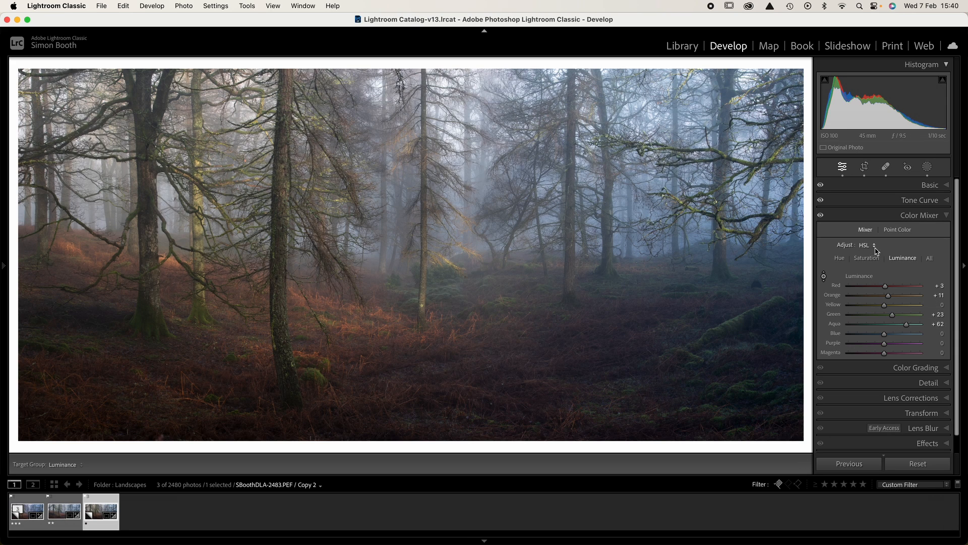
{"action": "left_click", "coordinate": [870, 261]}
{"action": "mouse_move", "coordinate": [744, 325]}
{"action": "left_mouse_down"}
{"action": "mouse_move", "coordinate": [737, 331]}
{"action": "mouse_move", "coordinate": [737, 314]}
{"action": "left_mouse_up"}
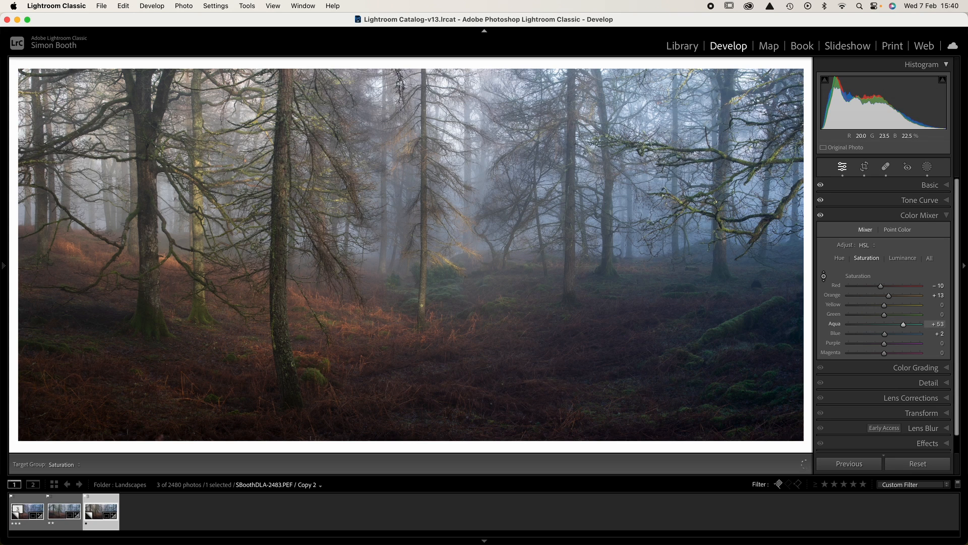
Step: Reduce the moss saturation with targeted adjustment to Aqua +38 and Blue +3, and finish using the targeted adjustment tool
{"action": "left_click_drag", "start_coordinate": [736, 296], "coordinate": [737, 310]}
{"action": "left_click_drag", "start_coordinate": [737, 318], "coordinate": [736, 319]}
{"action": "left_click", "coordinate": [824, 277]}
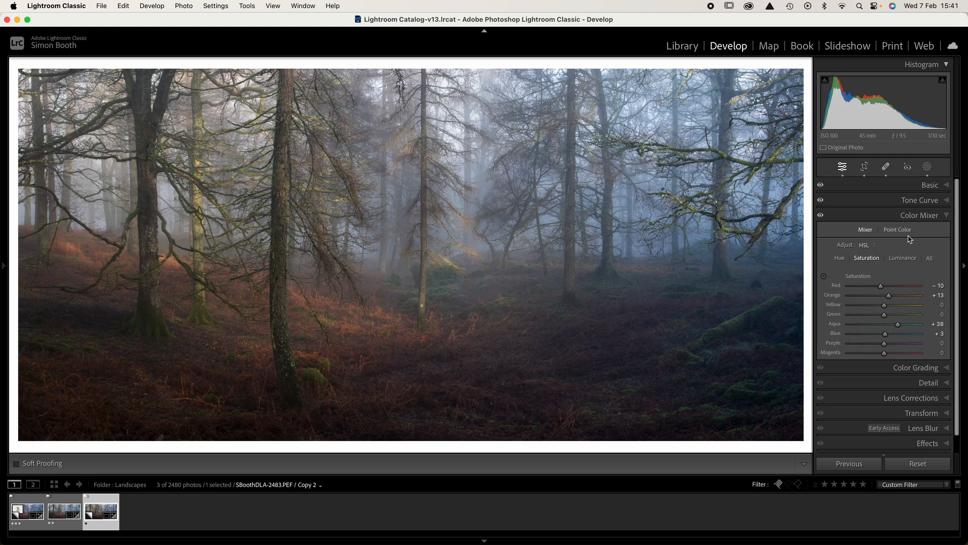
Step: Examine the edited photo against a blacked-out and a dimmed interface, and restore the normal display
{"action": "key", "text": "l"}
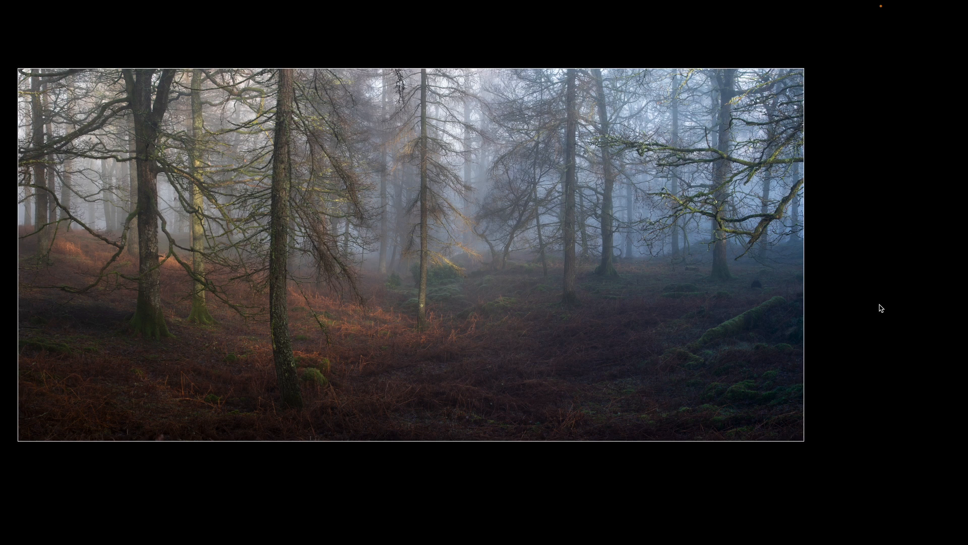
{"action": "key", "text": "l"}
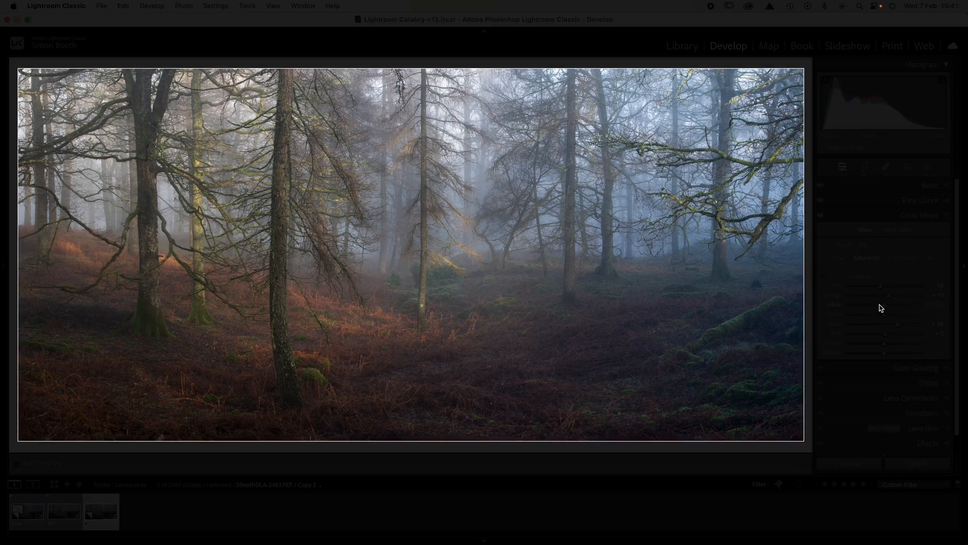
{"action": "key", "text": "l"}
{"action": "key", "text": "l"}
{"action": "key", "text": "l"}
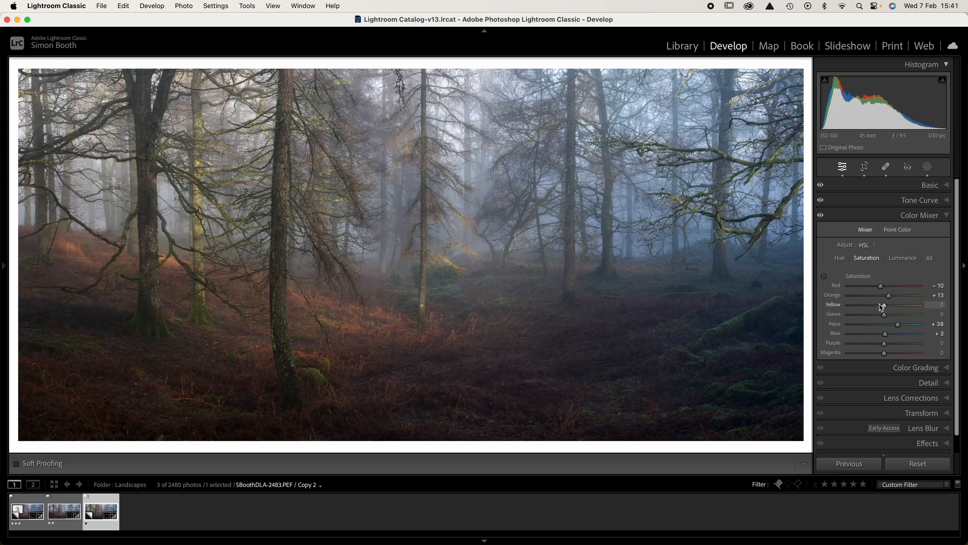
Step: Try raising the photo's overall Contrast to +22 in the Basic adjustments
{"action": "left_click", "coordinate": [941, 187]}
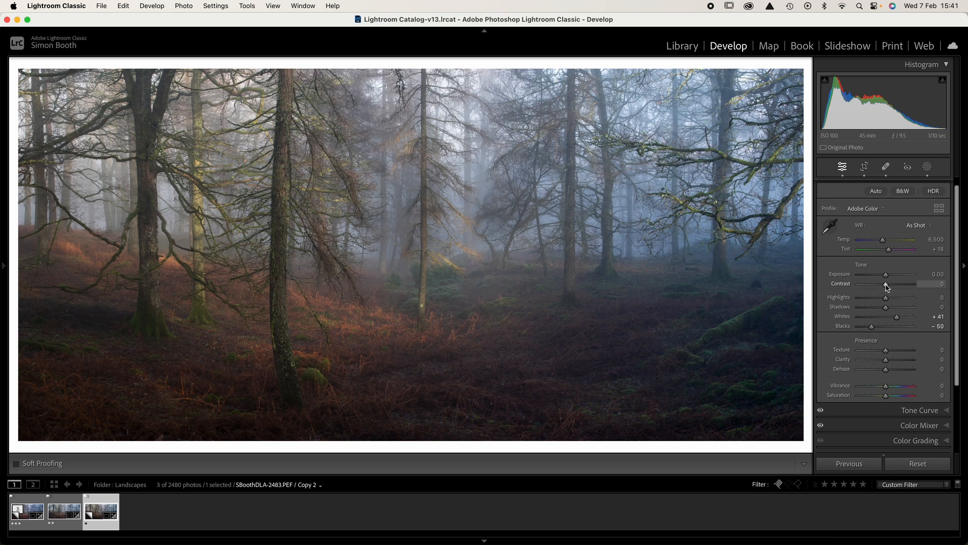
{"action": "mouse_move", "coordinate": [886, 284]}
{"action": "left_mouse_down"}
{"action": "mouse_move", "coordinate": [908, 287]}
{"action": "mouse_move", "coordinate": [892, 288]}
{"action": "left_mouse_up"}
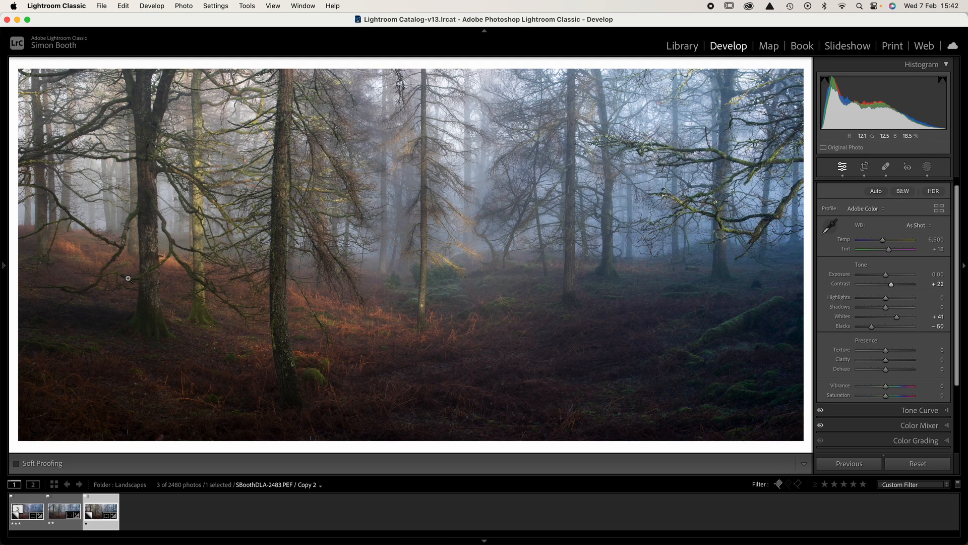
Step: Show the photo's edit history with its most recent adjustments in view
{"action": "left_click", "coordinate": [4, 266]}
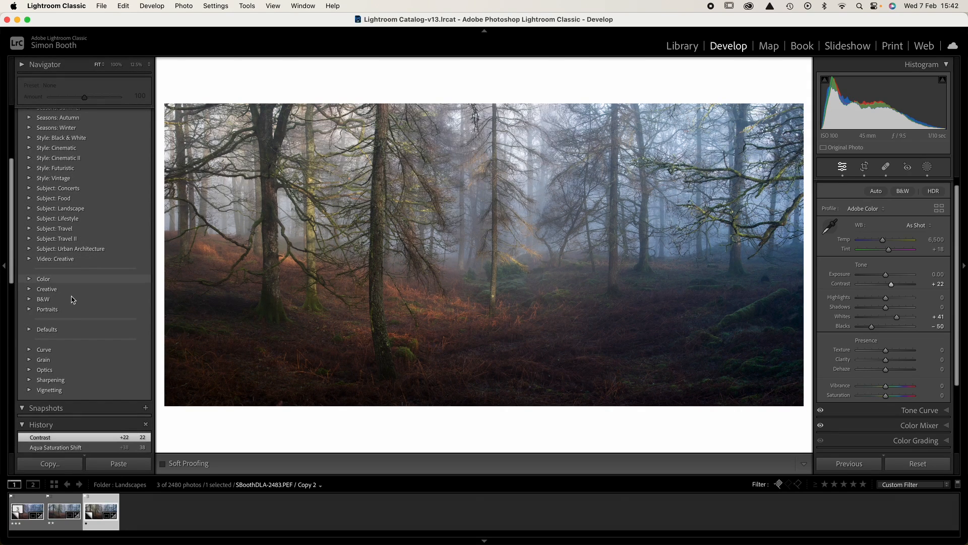
{"action": "left_click", "coordinate": [31, 426]}
{"action": "scroll", "coordinate": [60, 276], "scroll_direction": "up", "scroll_amount": 5}
{"action": "scroll", "coordinate": [62, 276], "scroll_direction": "down", "scroll_amount": 5}
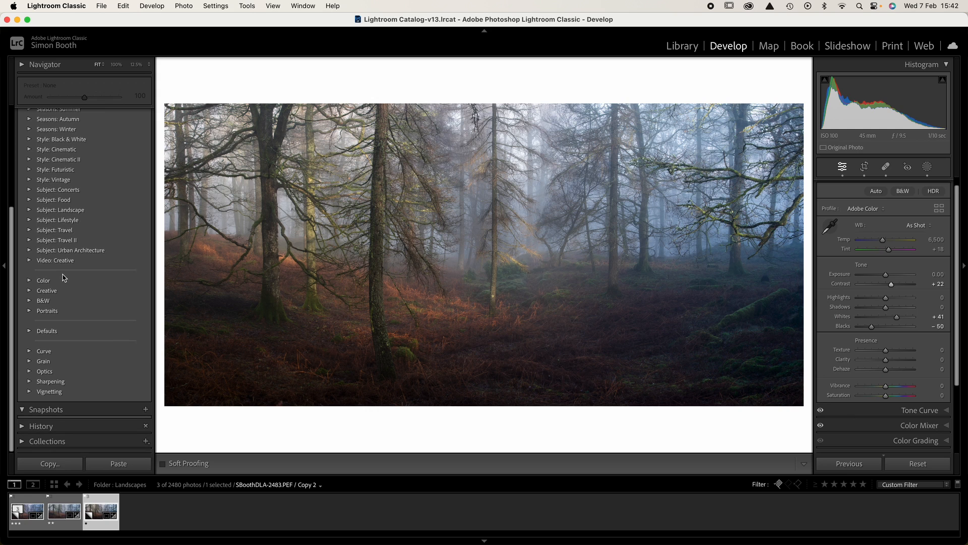
{"action": "left_click", "coordinate": [22, 427]}
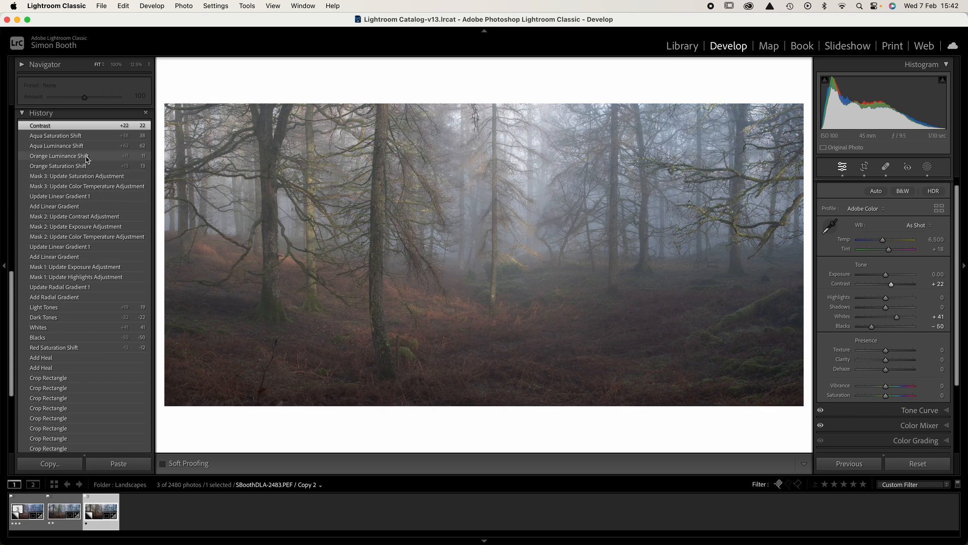
{"action": "scroll", "coordinate": [76, 212], "scroll_direction": "up", "scroll_amount": 3}
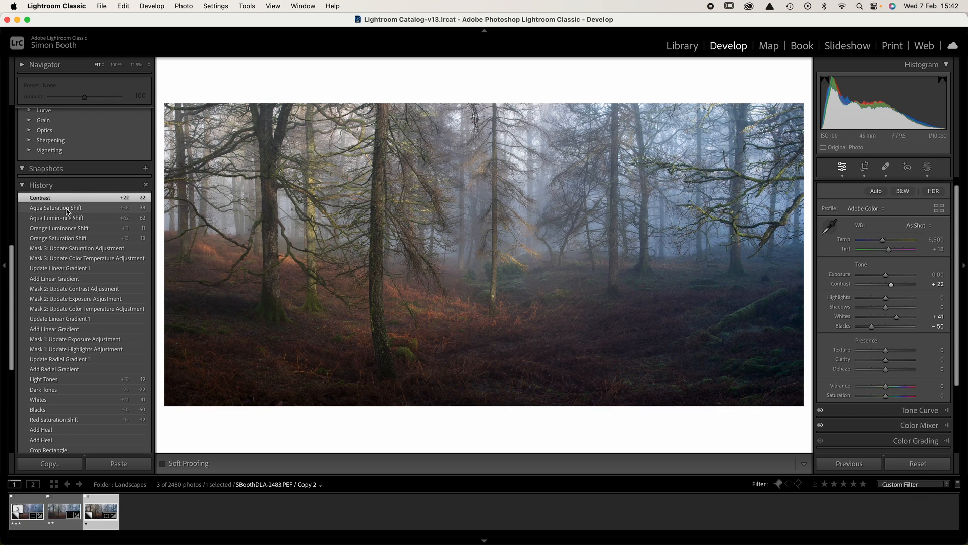
Step: Compare the photo with and without the Contrast adjustment, and revert to the Aqua Saturation Shift history state
{"action": "left_click", "coordinate": [66, 209]}
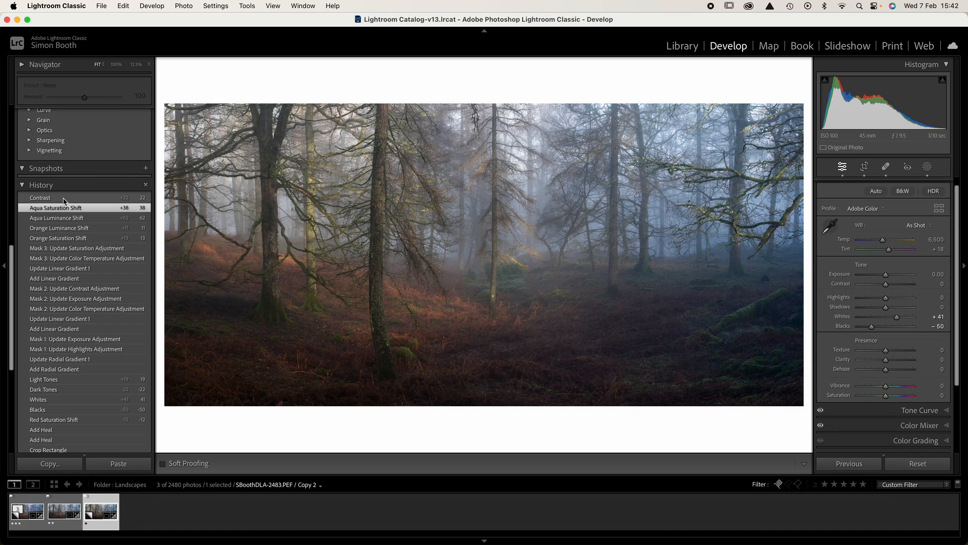
{"action": "left_click", "coordinate": [63, 199]}
{"action": "left_click", "coordinate": [63, 210]}
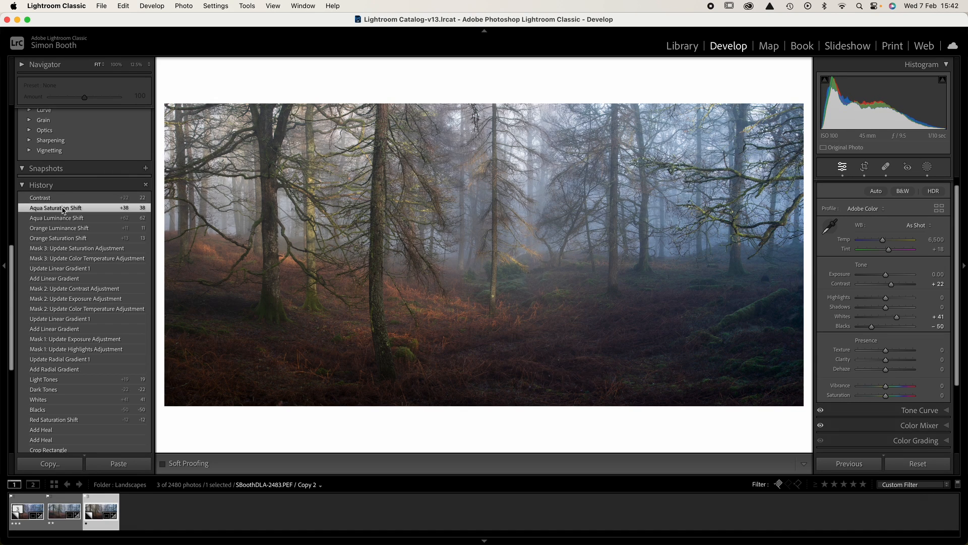
{"action": "left_click", "coordinate": [64, 200]}
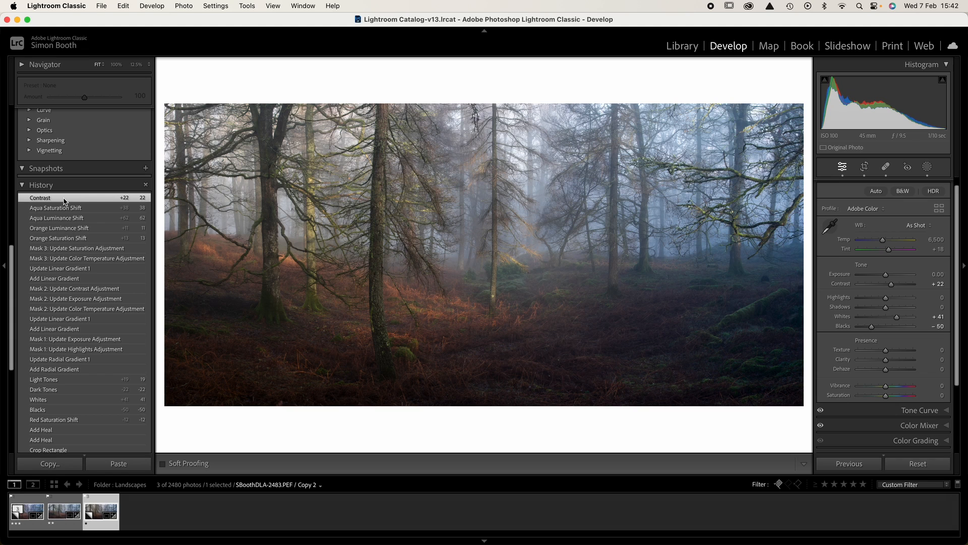
{"action": "left_click", "coordinate": [63, 209]}
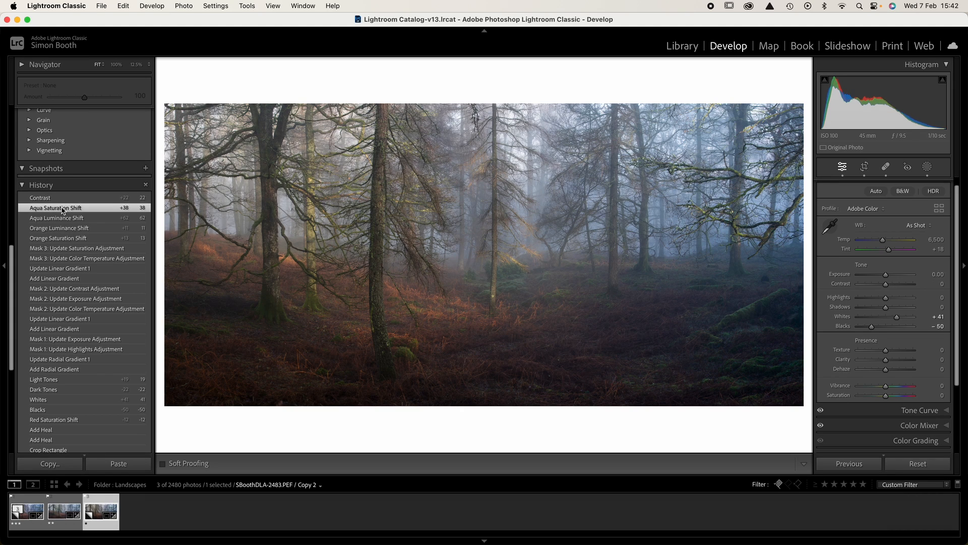
{"action": "left_click", "coordinate": [61, 201]}
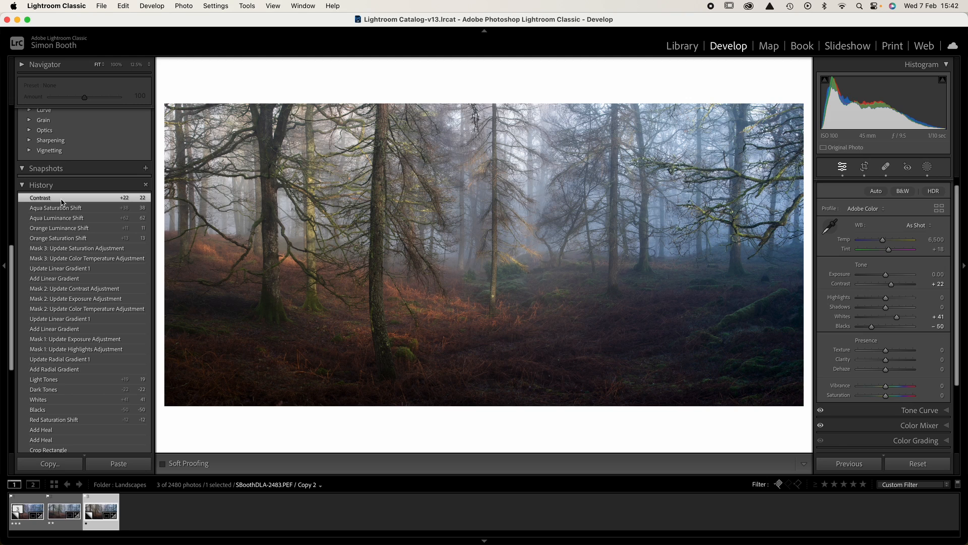
{"action": "left_click", "coordinate": [63, 209]}
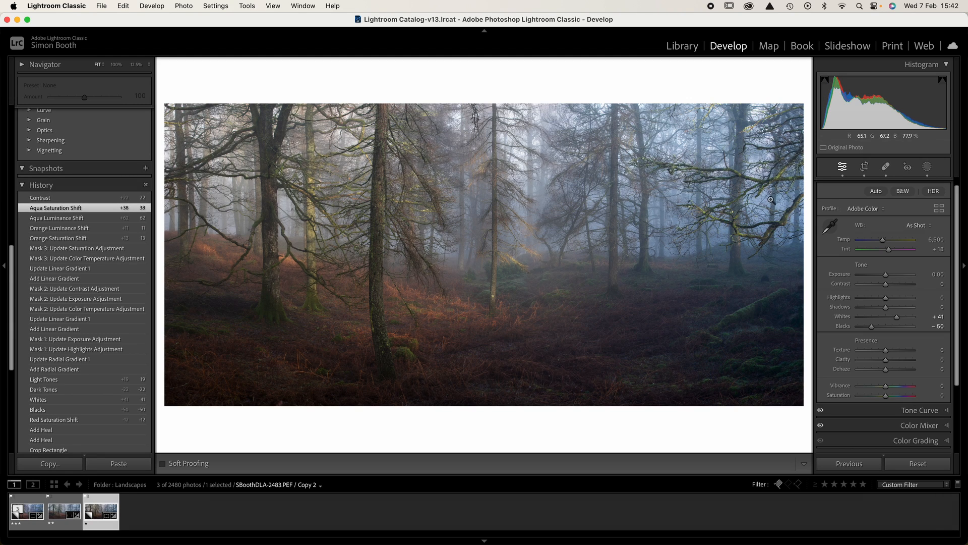
Step: Add a linear gradient mask running from the photo's bottom edge up to just above its top edge
{"action": "left_click", "coordinate": [927, 167]}
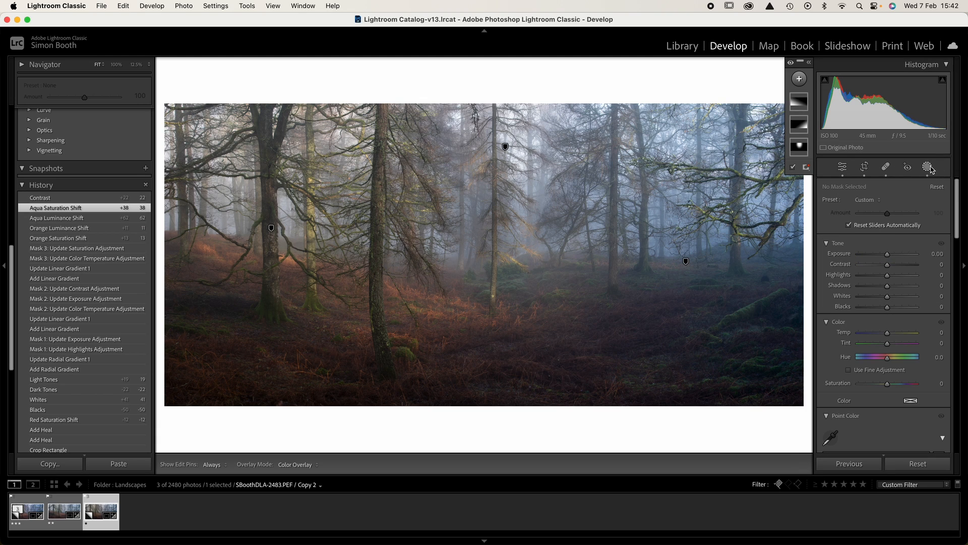
{"action": "left_click", "coordinate": [802, 84]}
{"action": "left_click", "coordinate": [827, 187]}
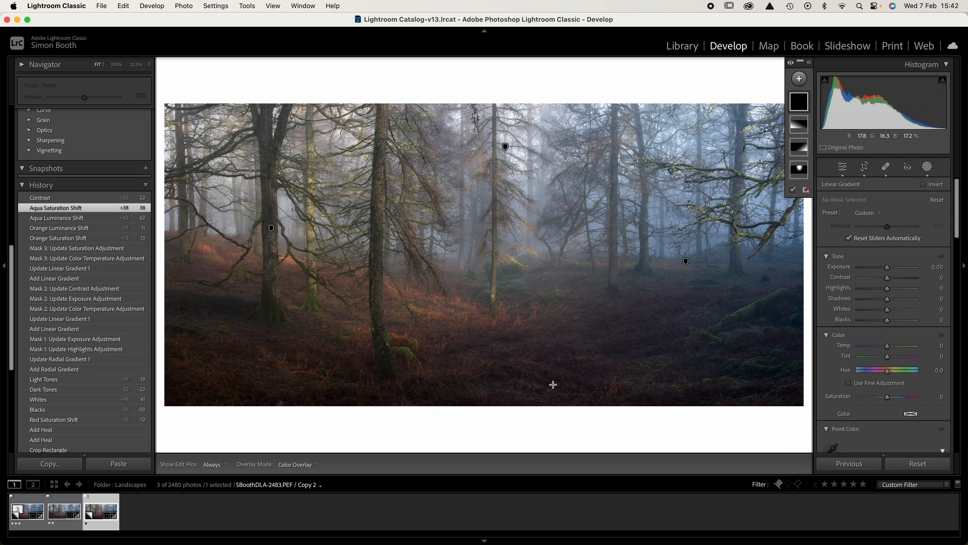
{"action": "left_click_drag", "start_coordinate": [517, 407], "coordinate": [520, 97]}
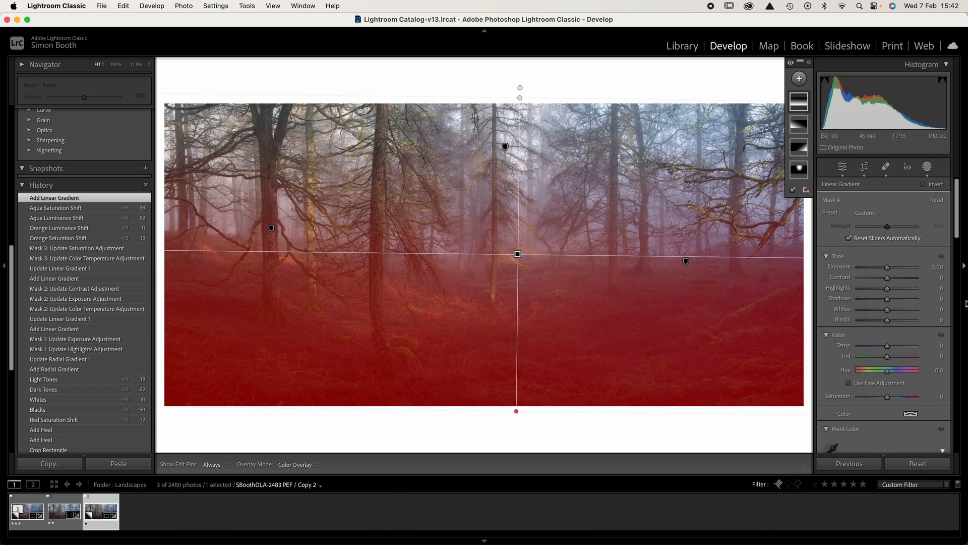
Step: Set the bottom gradient mask to Exposure 0.34, Contrast 35 and Saturation 14, and finish masking
{"action": "mouse_move", "coordinate": [888, 278]}
{"action": "left_mouse_down"}
{"action": "mouse_move", "coordinate": [902, 282]}
{"action": "mouse_move", "coordinate": [892, 271]}
{"action": "left_mouse_up"}
{"action": "left_click_drag", "start_coordinate": [889, 398], "coordinate": [894, 400]}
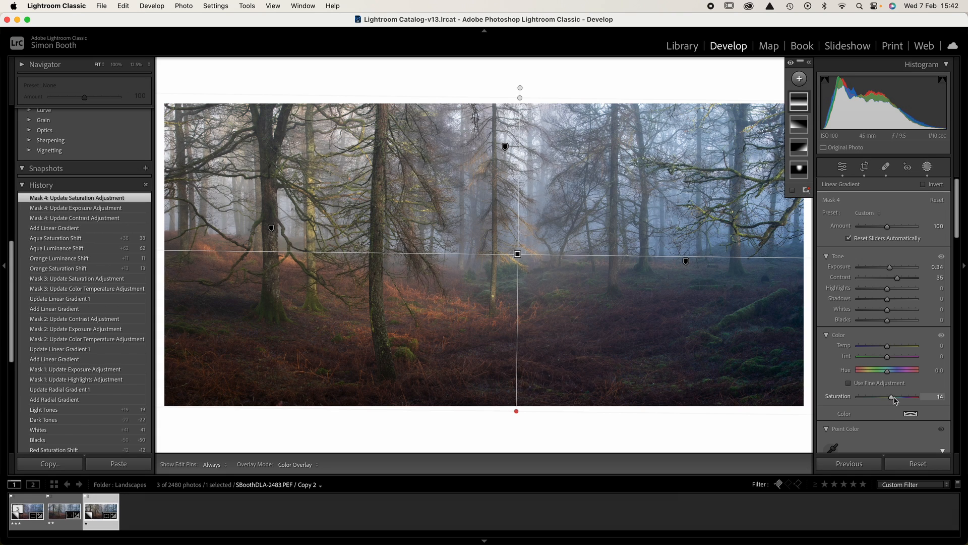
{"action": "left_click", "coordinate": [927, 167]}
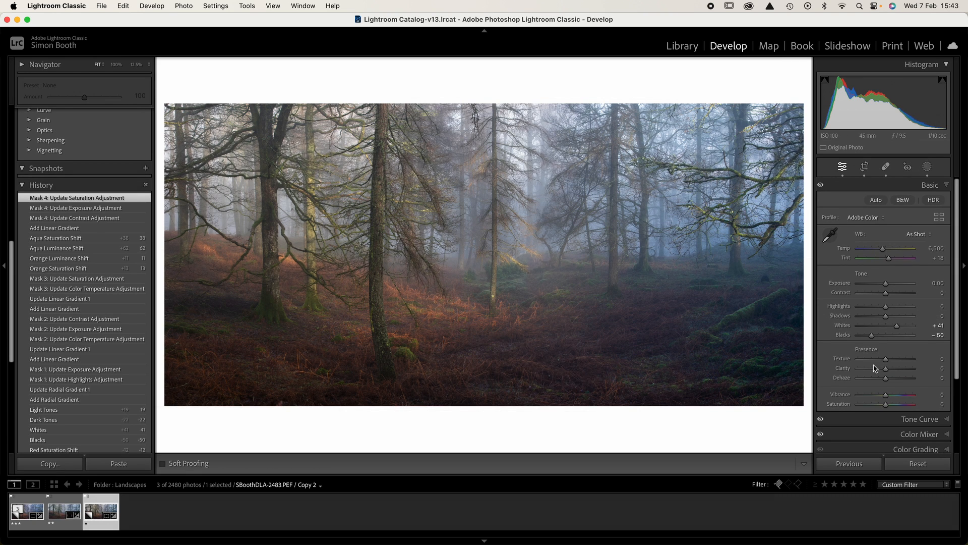
Step: Soften the whole photo with Clarity -7 and Dehaze -4, checking the central tree at 100% view
{"action": "left_click", "coordinate": [516, 280]}
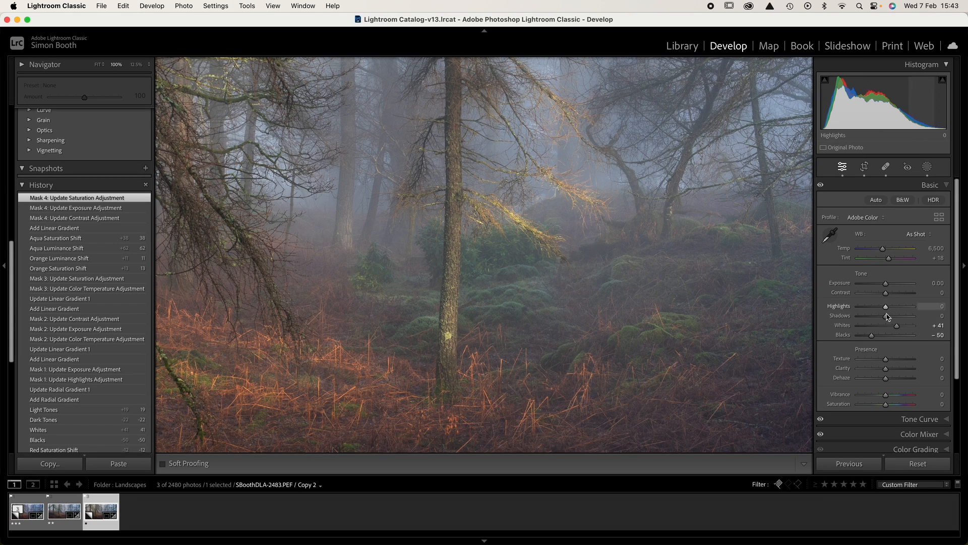
{"action": "left_click_drag", "start_coordinate": [887, 372], "coordinate": [883, 372]}
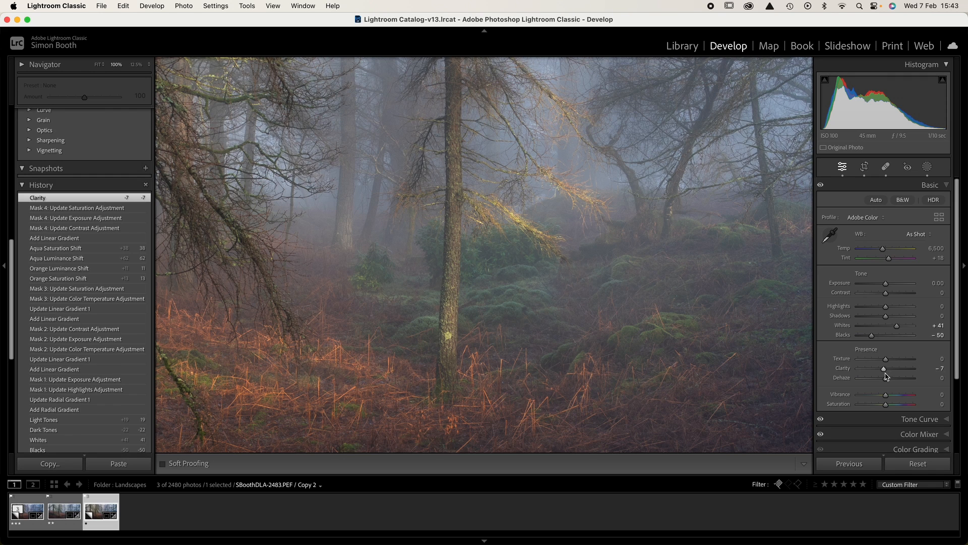
{"action": "left_click_drag", "start_coordinate": [886, 378], "coordinate": [886, 379]}
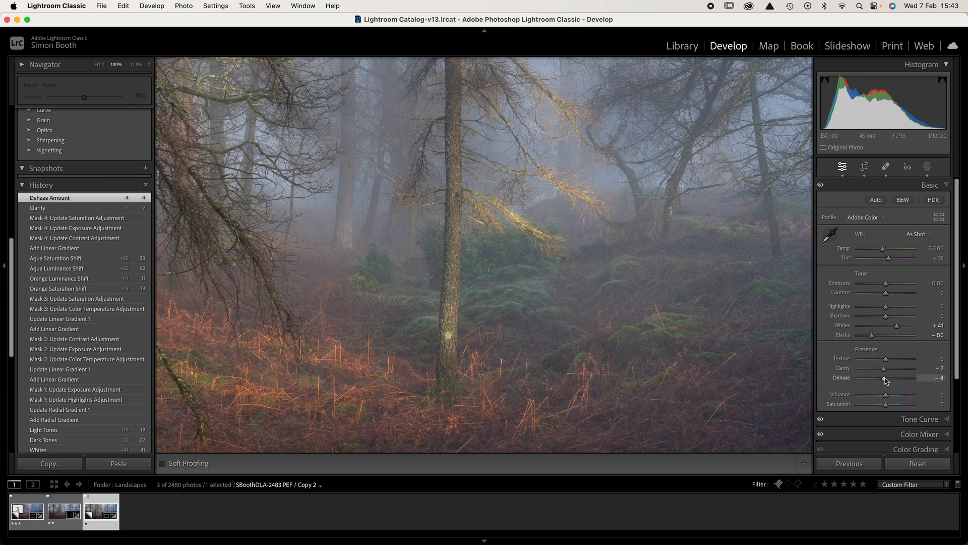
{"action": "left_click", "coordinate": [524, 240]}
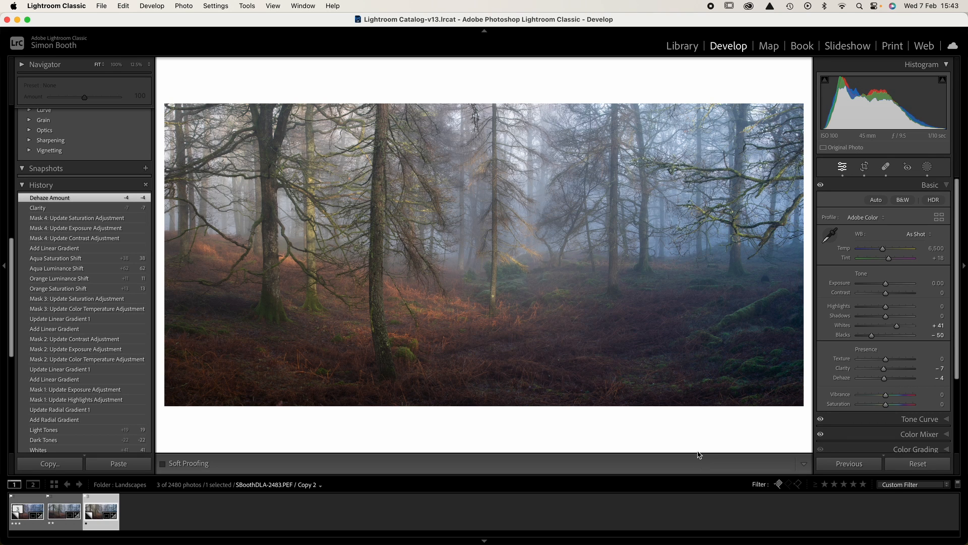
Step: Examine the softened photo on a black background without the interface, and return to normal view
{"action": "key", "text": "l"}
{"action": "key", "text": "l"}
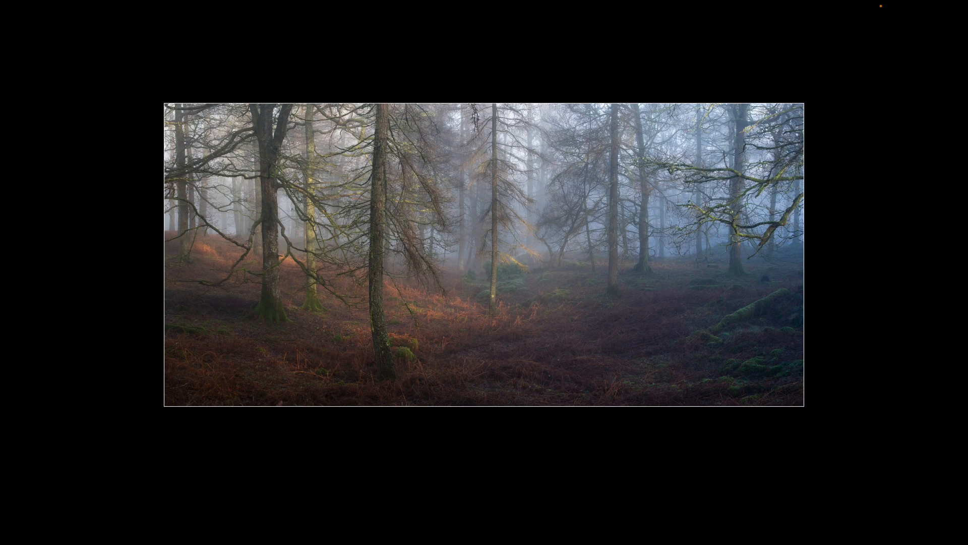
{"action": "key", "text": "l"}
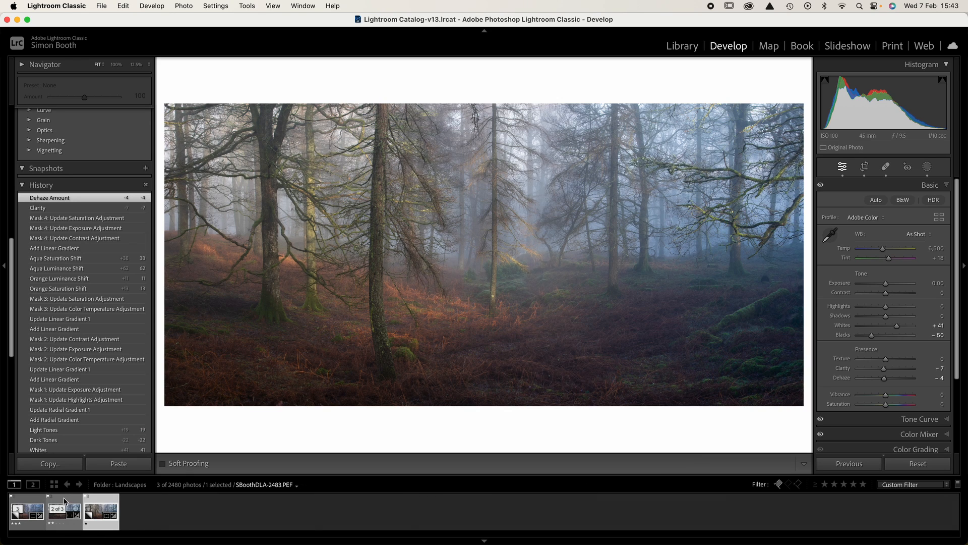
Step: Compare the new edit (Copy 2) with the original file's edit and Copy 1, and return to Copy 2
{"action": "left_click", "coordinate": [64, 501]}
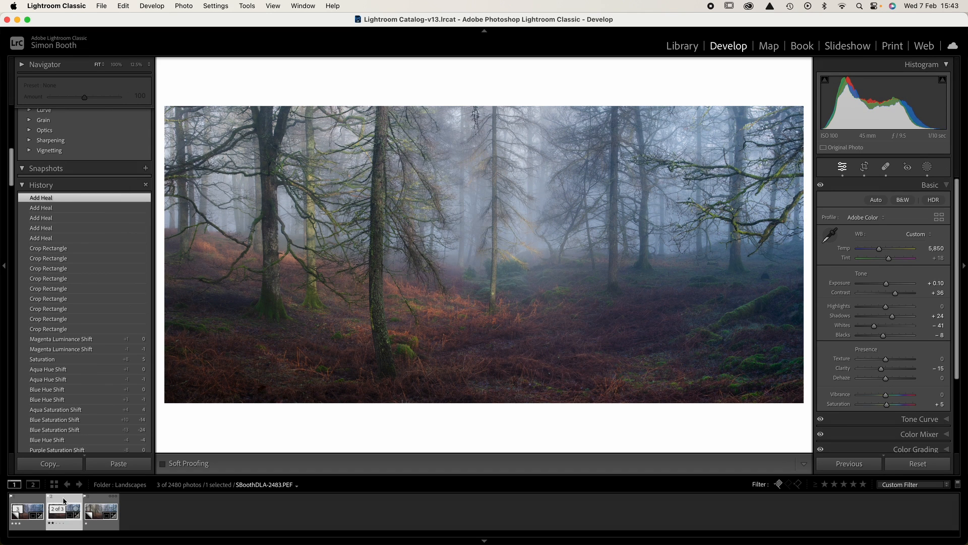
{"action": "left_click", "coordinate": [101, 500]}
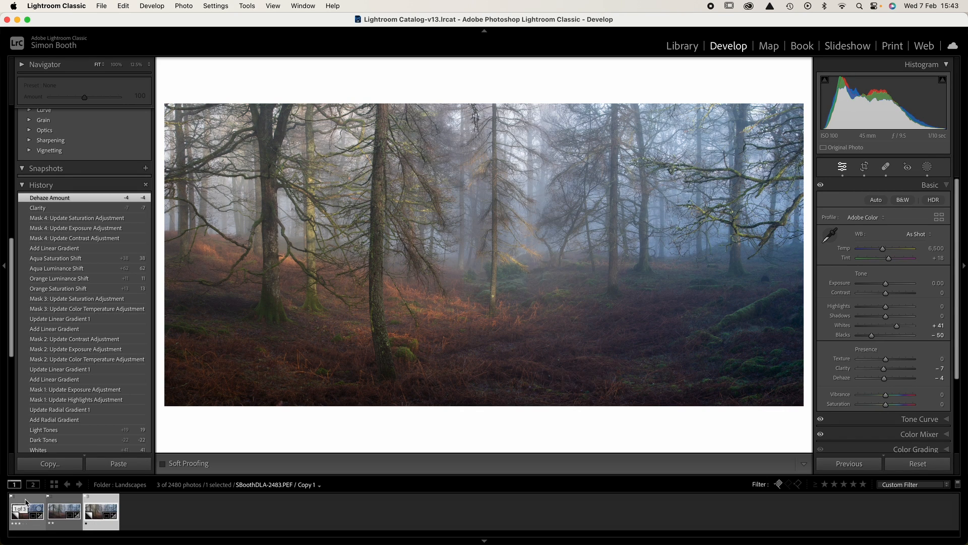
{"action": "left_click", "coordinate": [25, 502]}
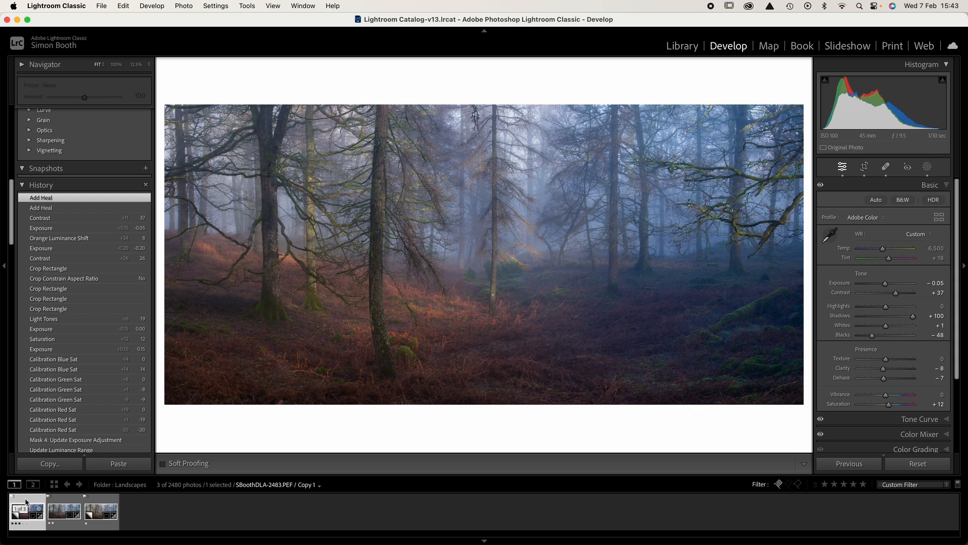
{"action": "left_click", "coordinate": [99, 501]}
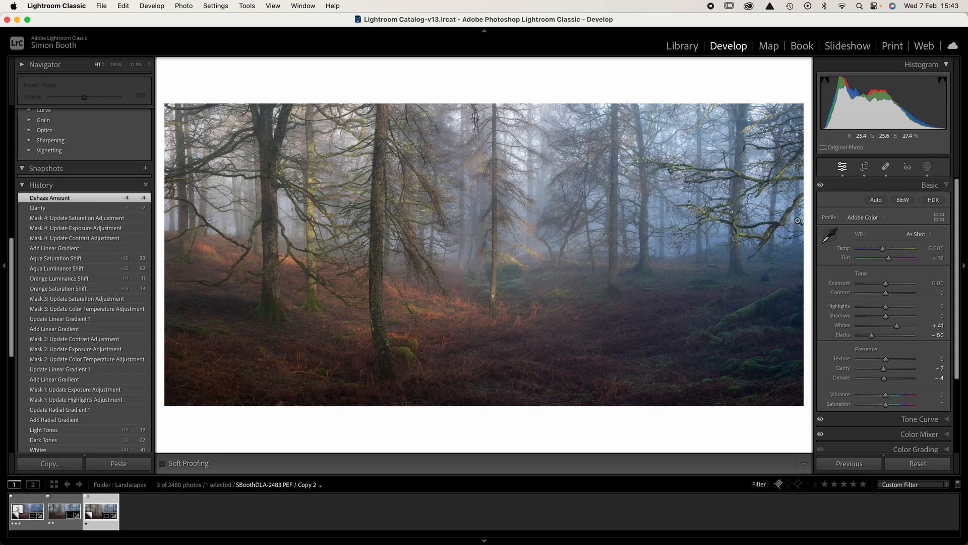
Step: Add a linear gradient mask from the photo's top edge down to the lower woodland floor and cool it with Temp -10
{"action": "left_click", "coordinate": [928, 168]}
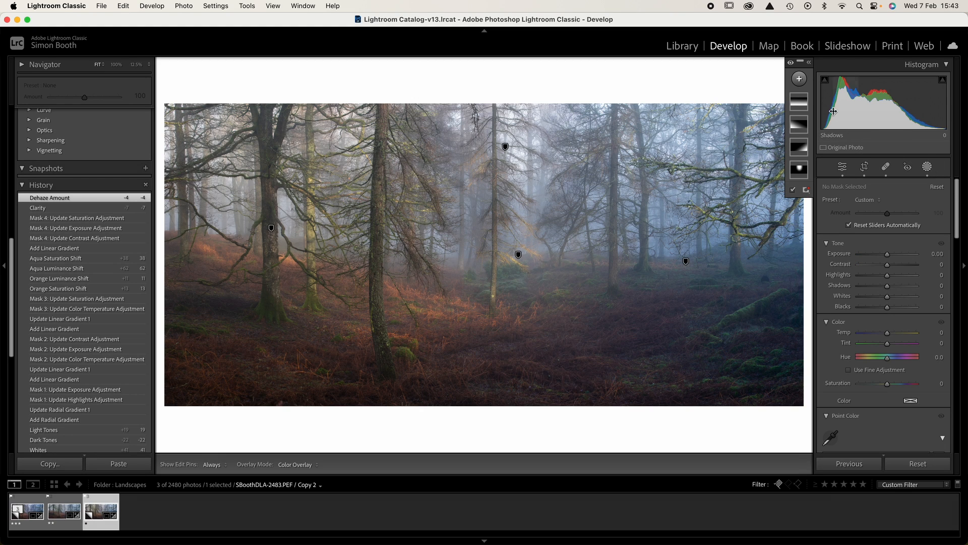
{"action": "left_click", "coordinate": [798, 80]}
{"action": "left_click", "coordinate": [825, 189]}
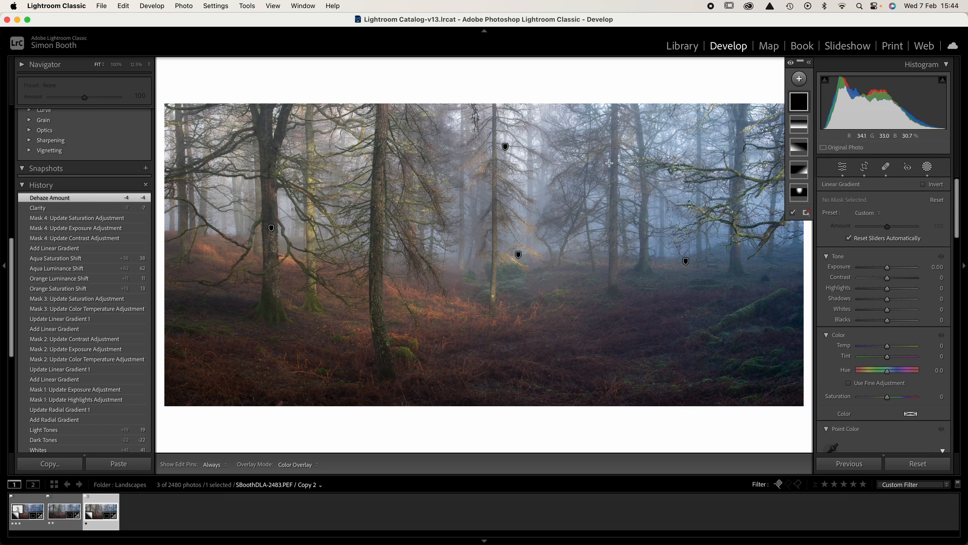
{"action": "left_click_drag", "start_coordinate": [483, 106], "coordinate": [484, 350]}
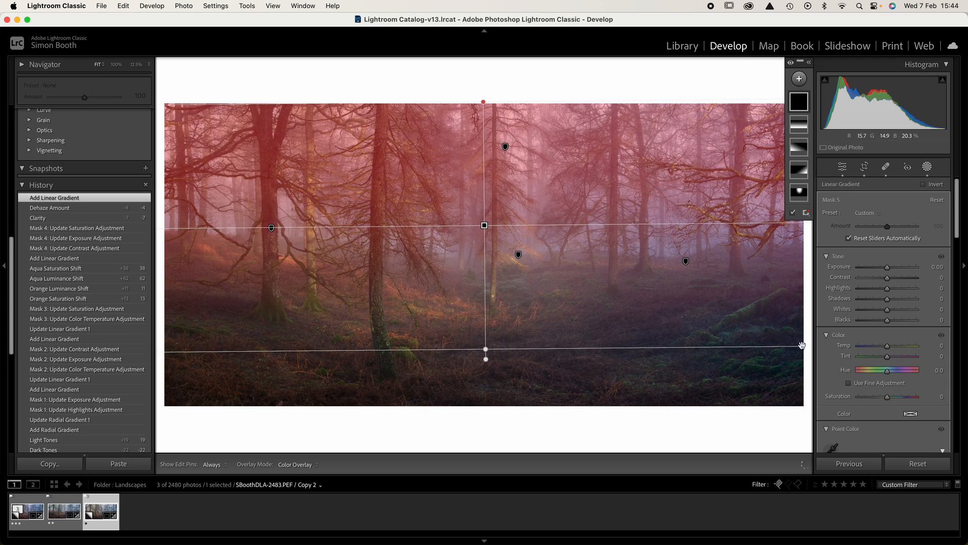
{"action": "left_click_drag", "start_coordinate": [888, 348], "coordinate": [884, 348]}
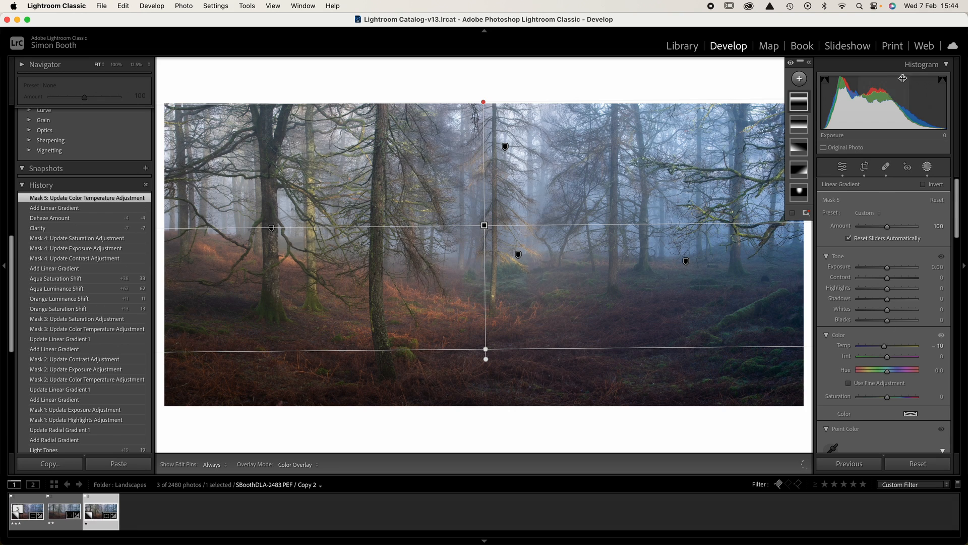
Step: Close the masking tools, compare the current edit with Copy 1, and return to Copy 2
{"action": "left_click", "coordinate": [927, 166]}
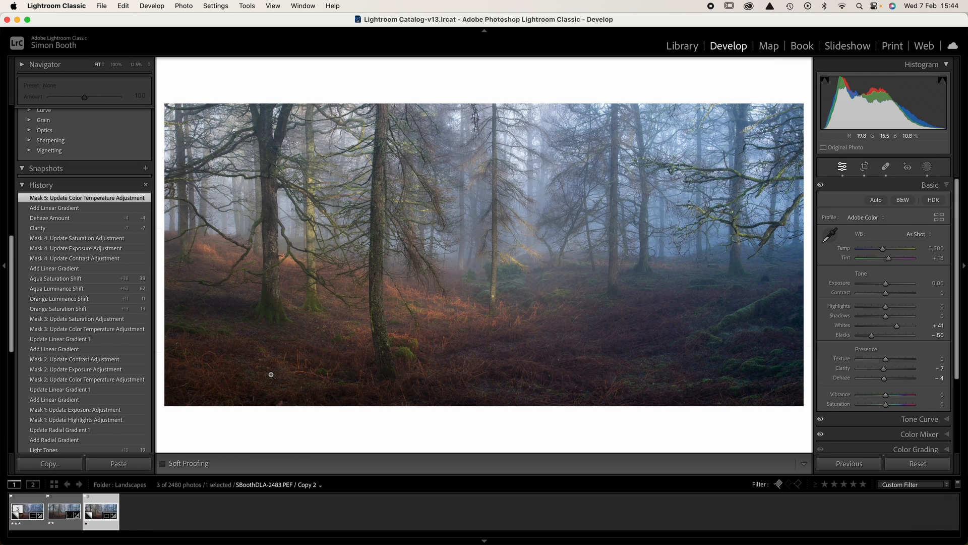
{"action": "left_click", "coordinate": [40, 510]}
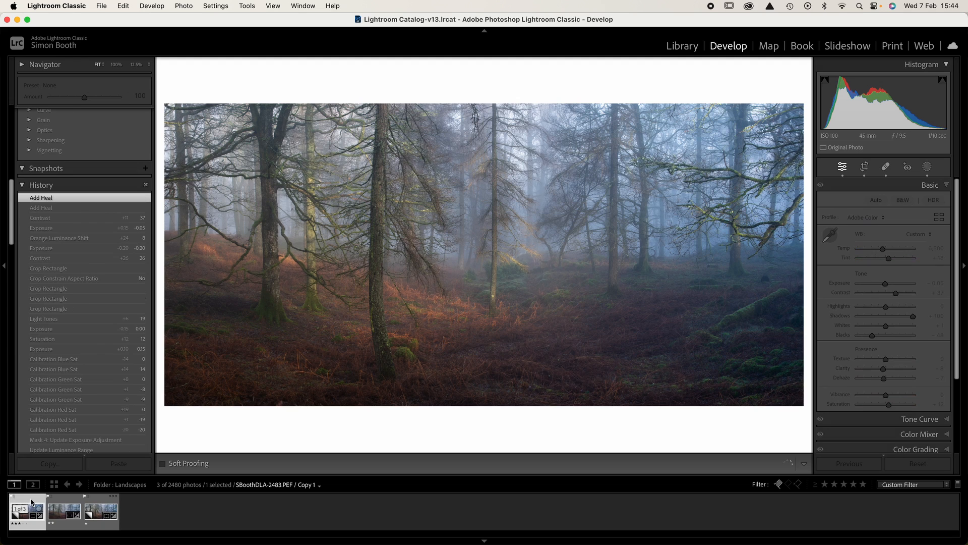
{"action": "left_click", "coordinate": [100, 505]}
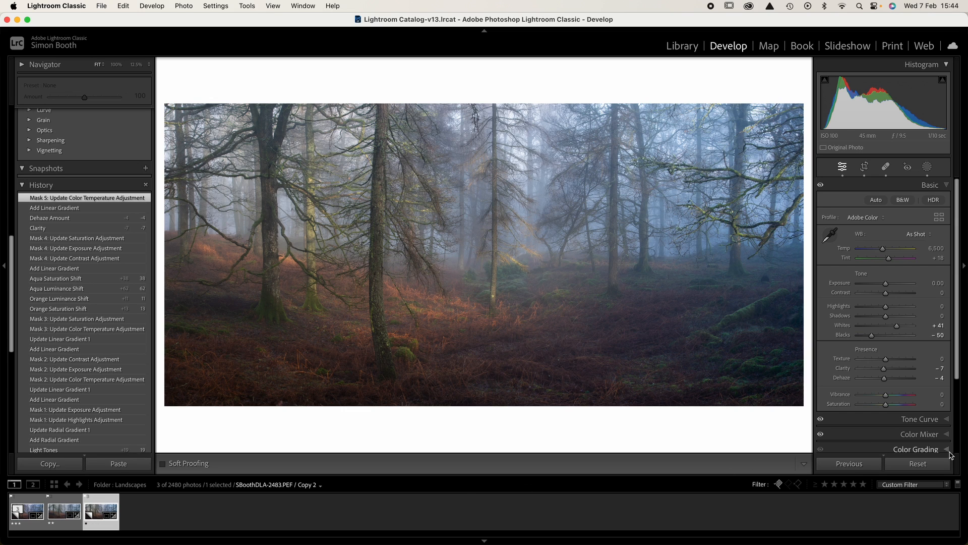
Step: Calibrate the photo's colours with Red Primary Saturation +17, Green Primary Saturation +9 and Blue Primary Saturation +2
{"action": "scroll", "coordinate": [942, 448], "scroll_direction": "down", "scroll_amount": 1}
{"action": "scroll", "coordinate": [942, 438], "scroll_direction": "down", "scroll_amount": 10}
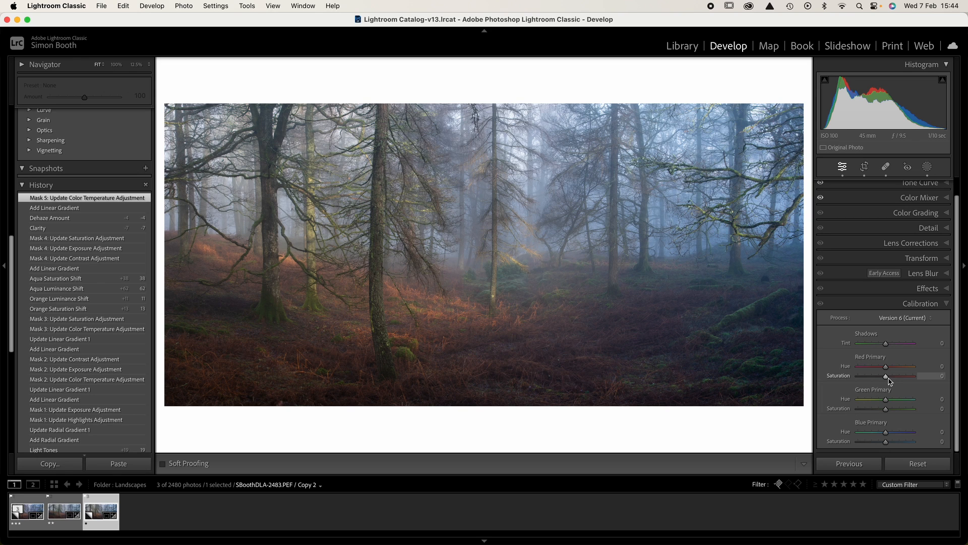
{"action": "mouse_move", "coordinate": [888, 380]}
{"action": "left_mouse_down"}
{"action": "mouse_move", "coordinate": [916, 382]}
{"action": "mouse_move", "coordinate": [893, 383]}
{"action": "left_mouse_up"}
{"action": "left_click_drag", "start_coordinate": [893, 382], "coordinate": [889, 415]}
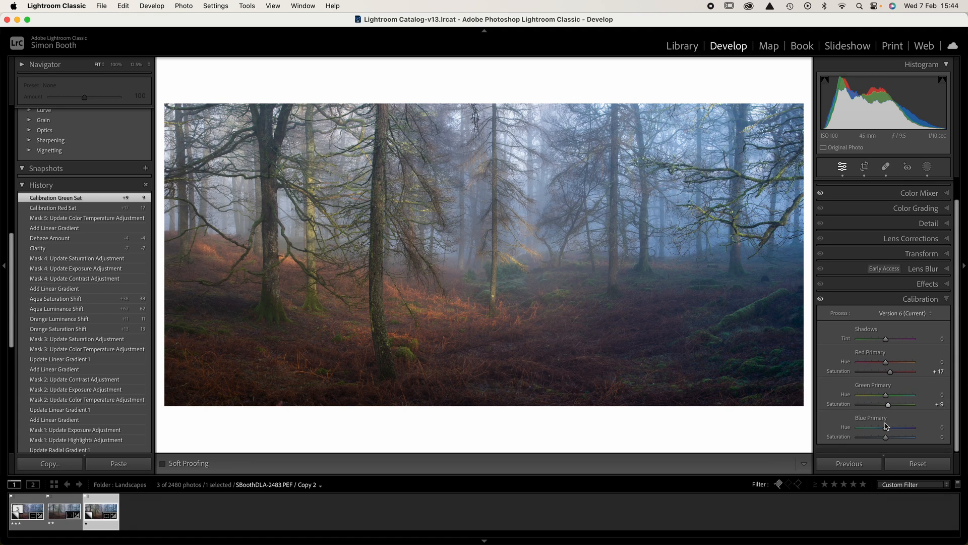
{"action": "mouse_move", "coordinate": [886, 446]}
{"action": "left_mouse_down"}
{"action": "mouse_move", "coordinate": [945, 446]}
{"action": "mouse_move", "coordinate": [886, 446]}
{"action": "left_mouse_up"}
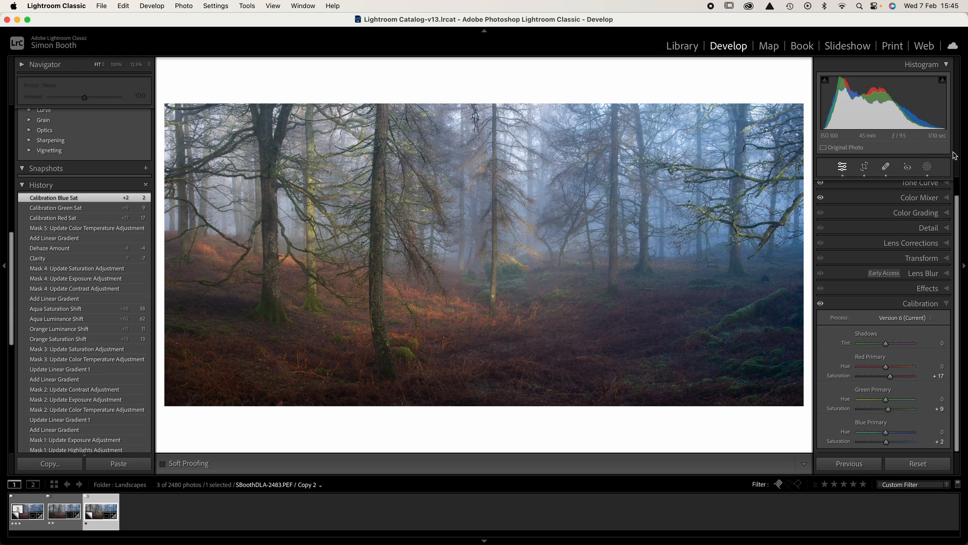
Step: Darken the radial gradient mask over the bright upper-centre mist with Exposure -0.38 and Whites -29, and close masking
{"action": "left_click", "coordinate": [928, 167]}
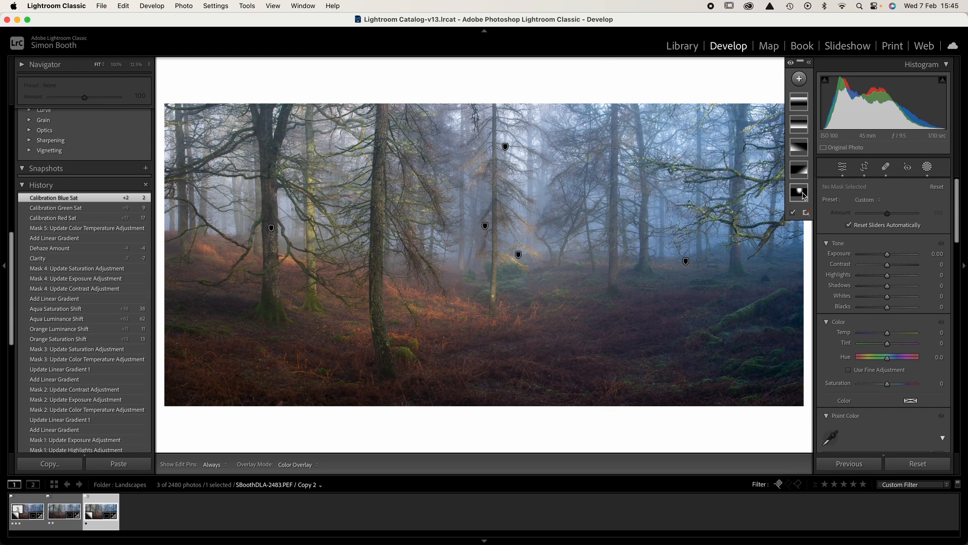
{"action": "left_click", "coordinate": [504, 147]}
{"action": "left_click", "coordinate": [503, 148]}
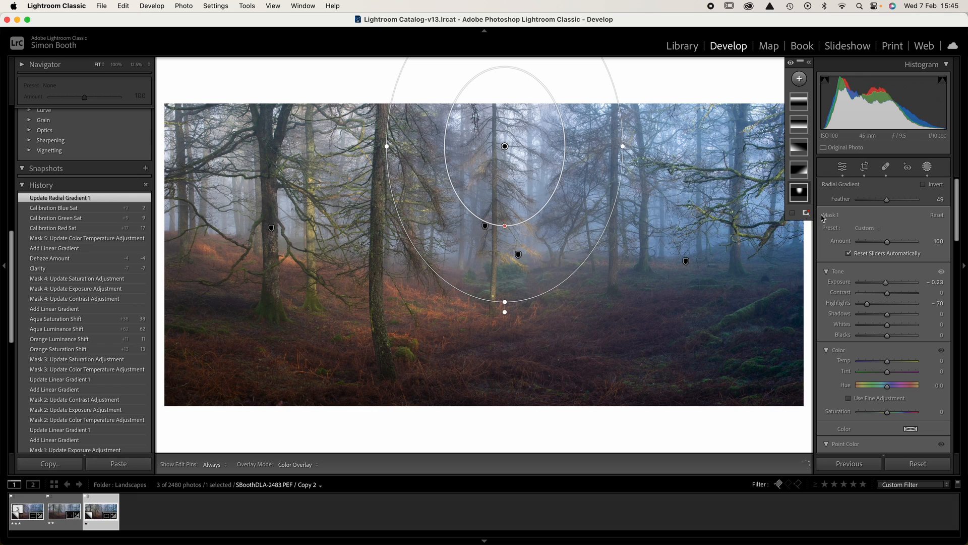
{"action": "left_click_drag", "start_coordinate": [883, 283], "coordinate": [885, 285]}
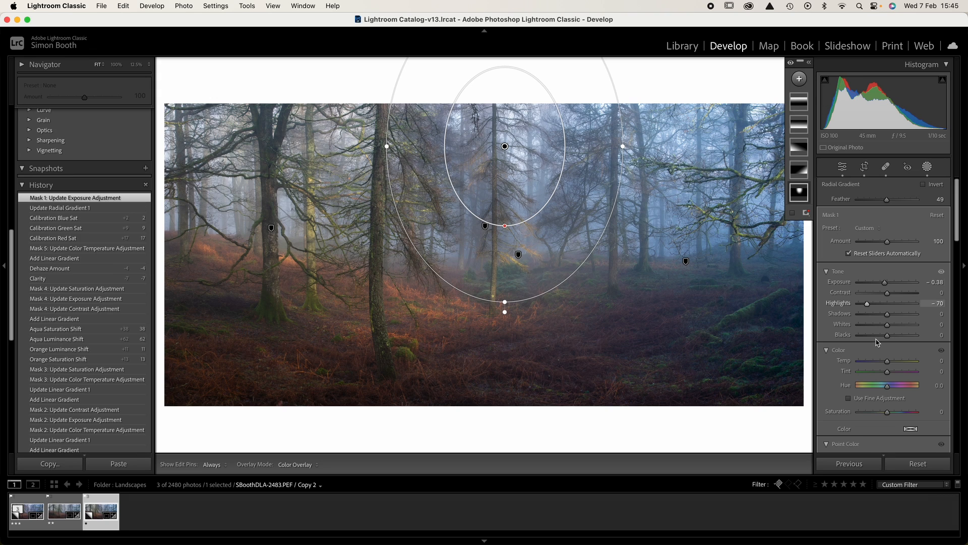
{"action": "left_click_drag", "start_coordinate": [887, 324], "coordinate": [879, 328]}
{"action": "left_click", "coordinate": [927, 167]}
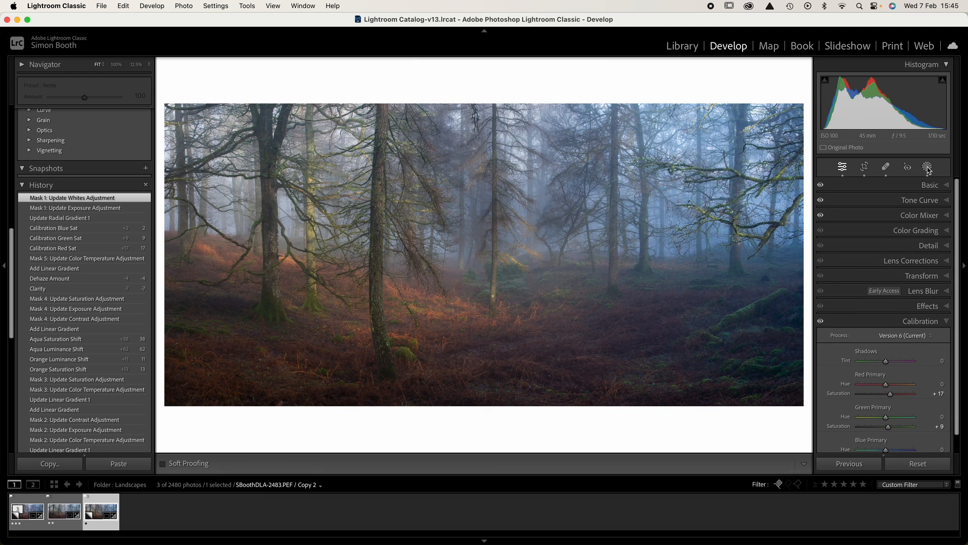
Step: Compare Copy 2 with Copy 1 and the original file's edit, and return to Copy 2
{"action": "left_click", "coordinate": [26, 501]}
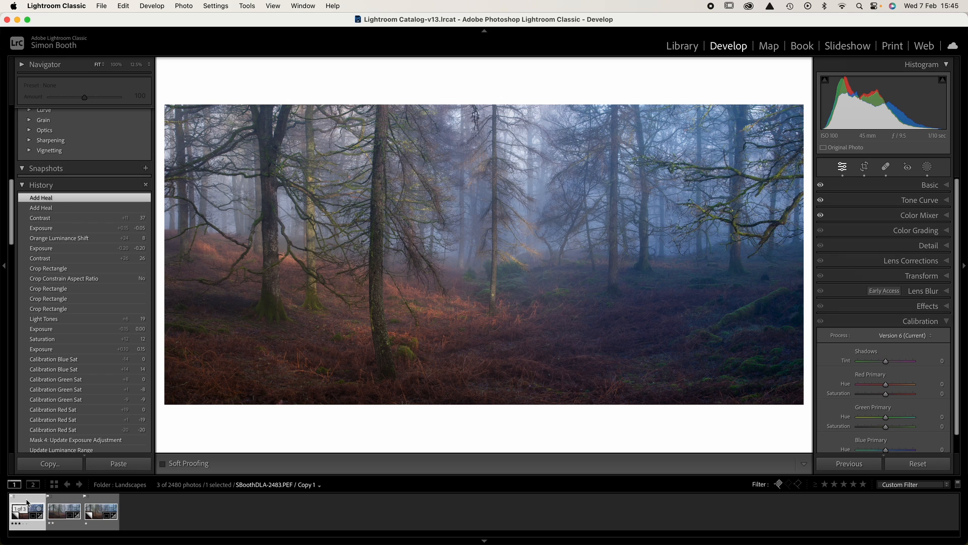
{"action": "left_click", "coordinate": [105, 502]}
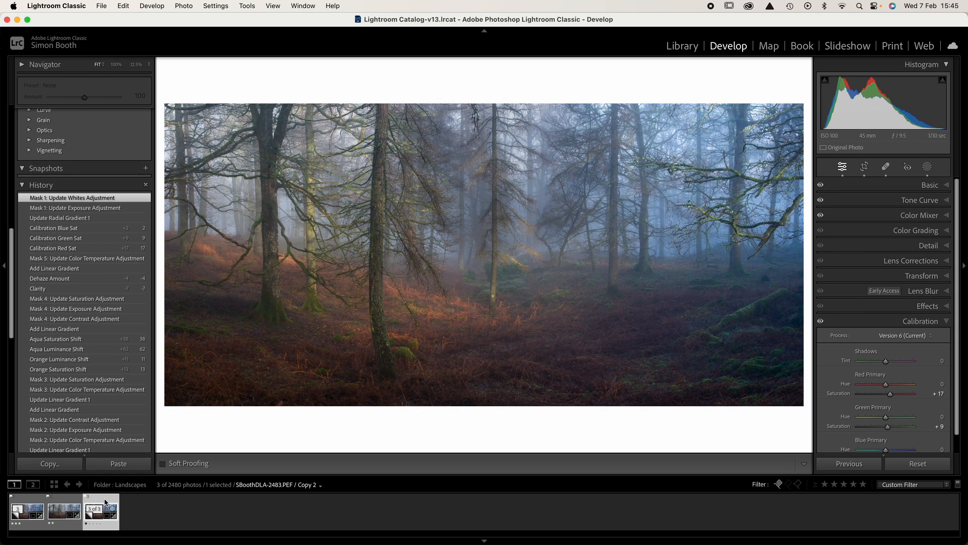
{"action": "left_click", "coordinate": [65, 501]}
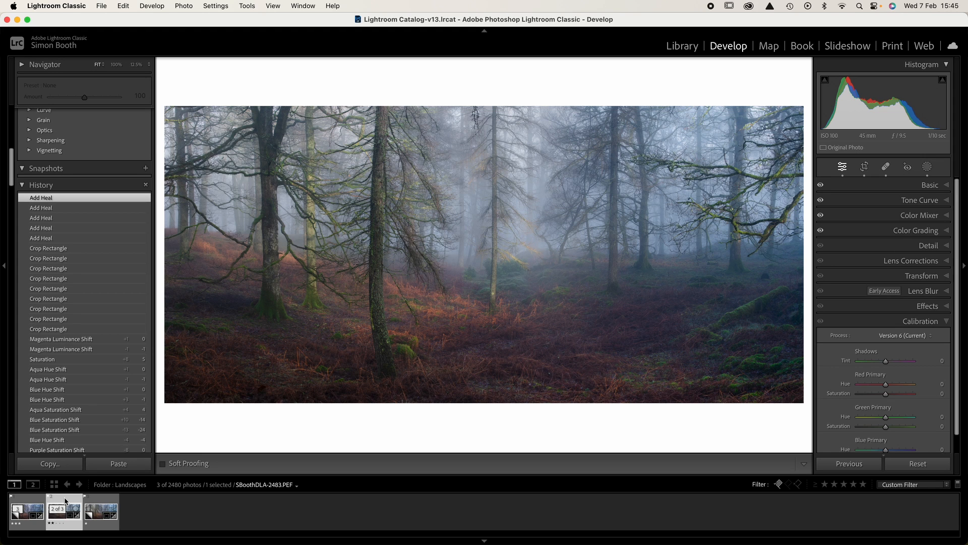
{"action": "left_click", "coordinate": [103, 503]}
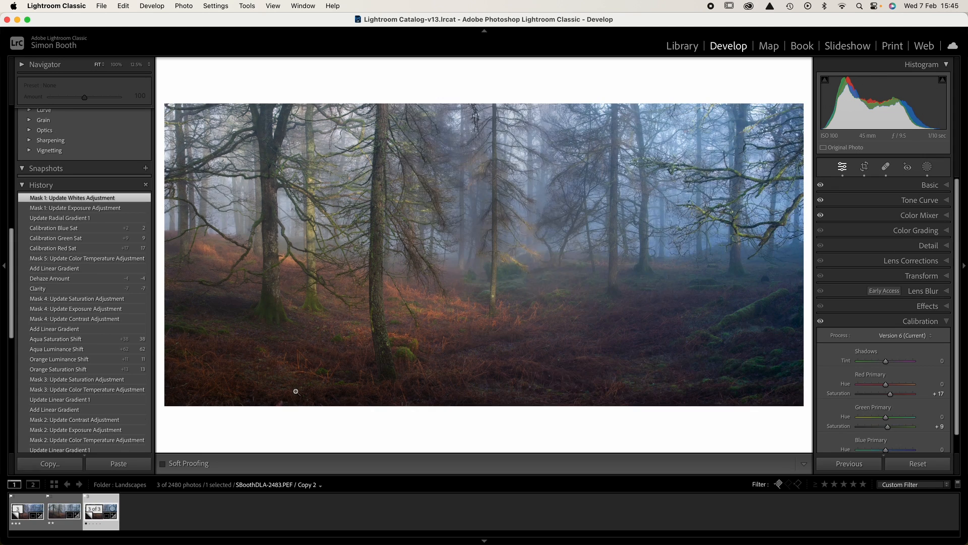
Step: Set the upper-centre radial gradient mask's Exposure to -0.07 and close masking
{"action": "left_click", "coordinate": [927, 167]}
{"action": "left_click", "coordinate": [505, 147]}
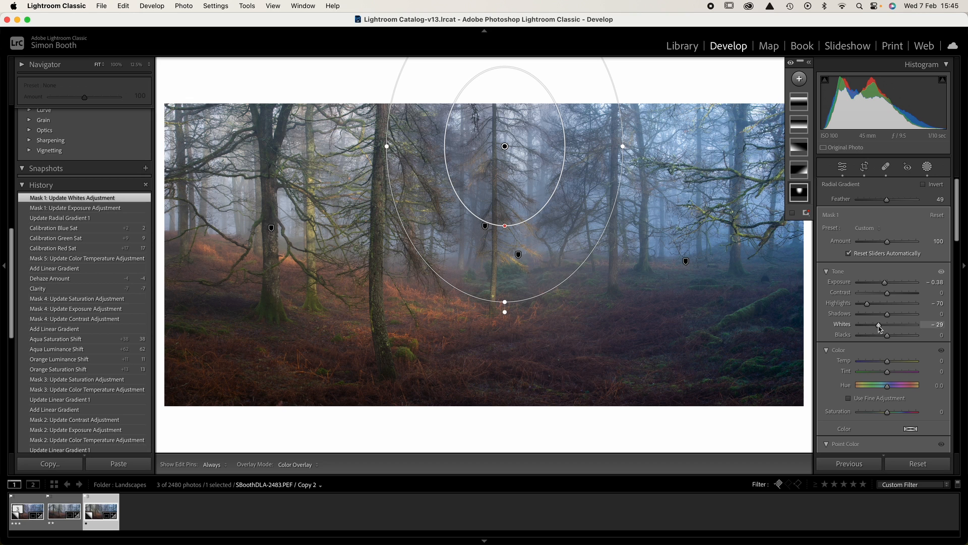
{"action": "left_click_drag", "start_coordinate": [886, 286], "coordinate": [888, 286]}
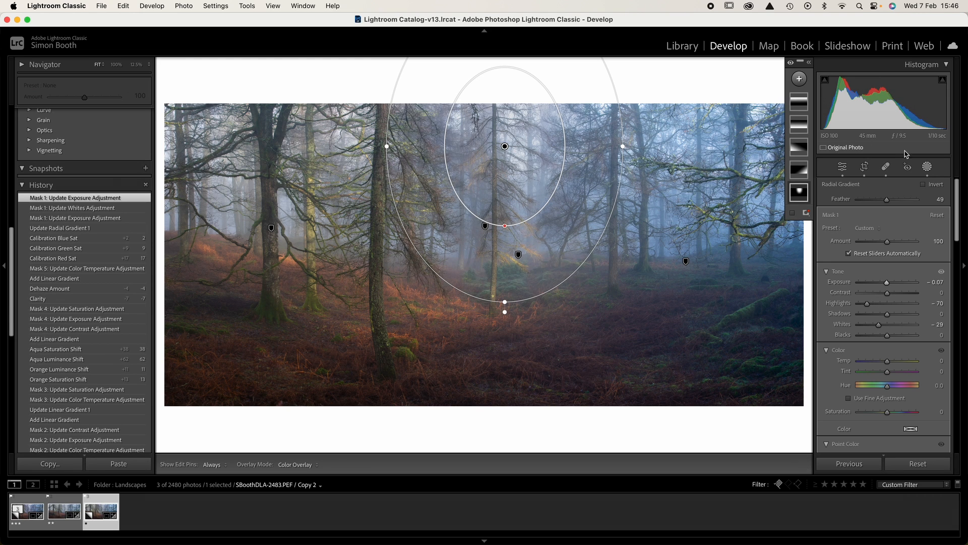
{"action": "left_click", "coordinate": [928, 167]}
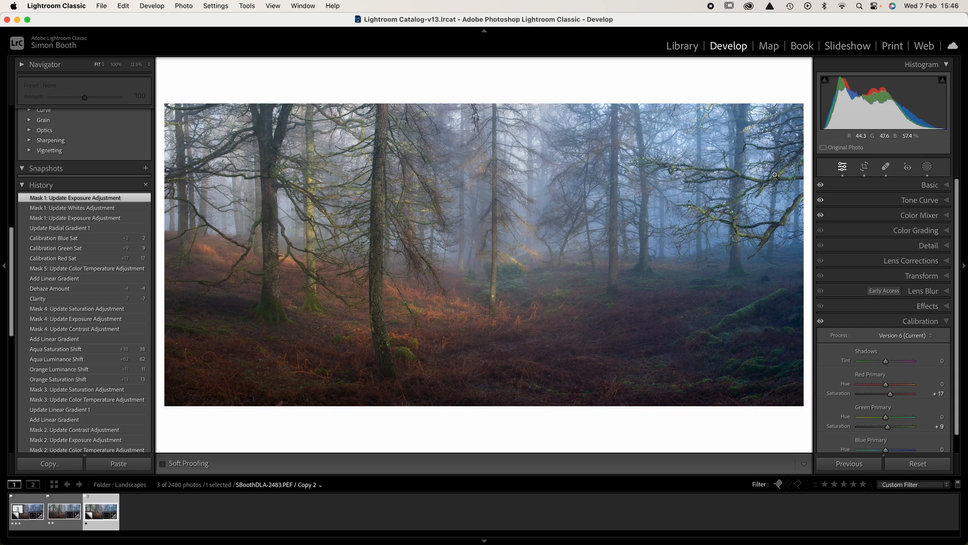
Step: Open the edited Copy 2 in Adobe Photoshop (Beta) and minimise the Lightroom Classic window
{"action": "left_click", "coordinate": [185, 7]}
{"action": "mouse_move", "coordinate": [195, 68]}
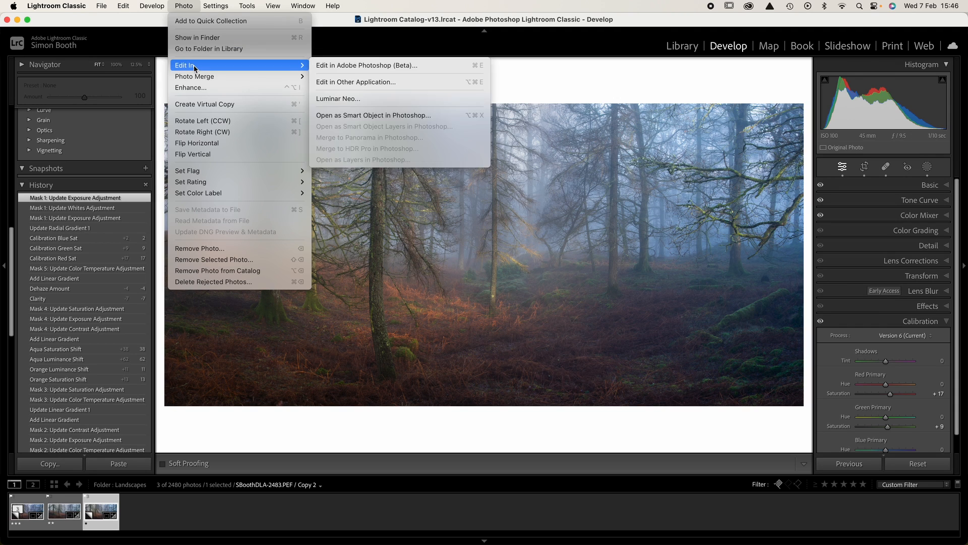
{"action": "left_click", "coordinate": [356, 65]}
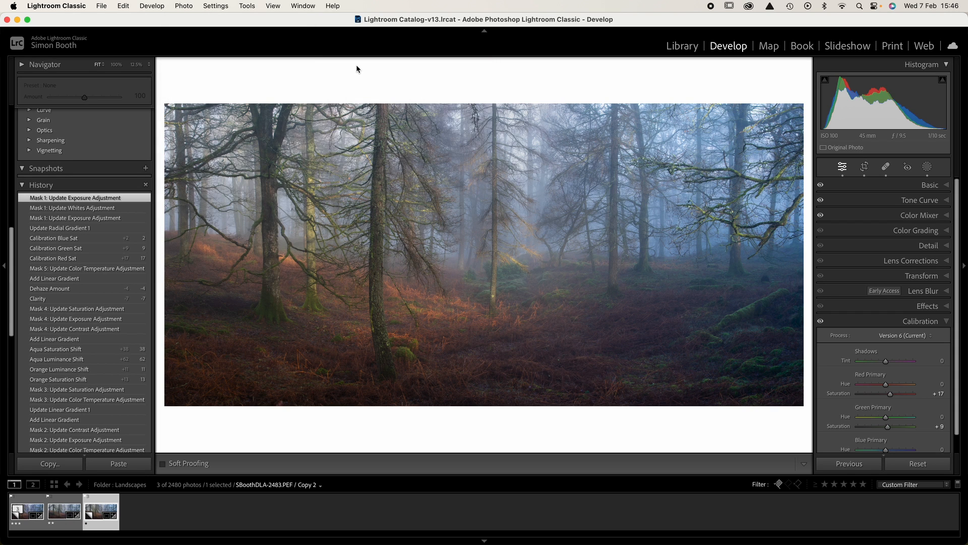
{"action": "left_click", "coordinate": [17, 20]}
{"action": "left_click", "coordinate": [4, 267]}
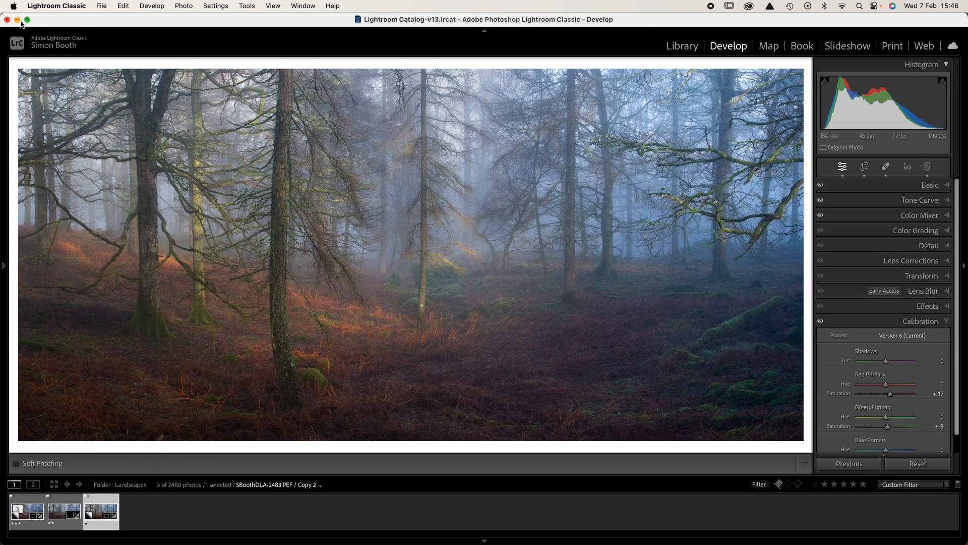
{"action": "left_click", "coordinate": [18, 20]}
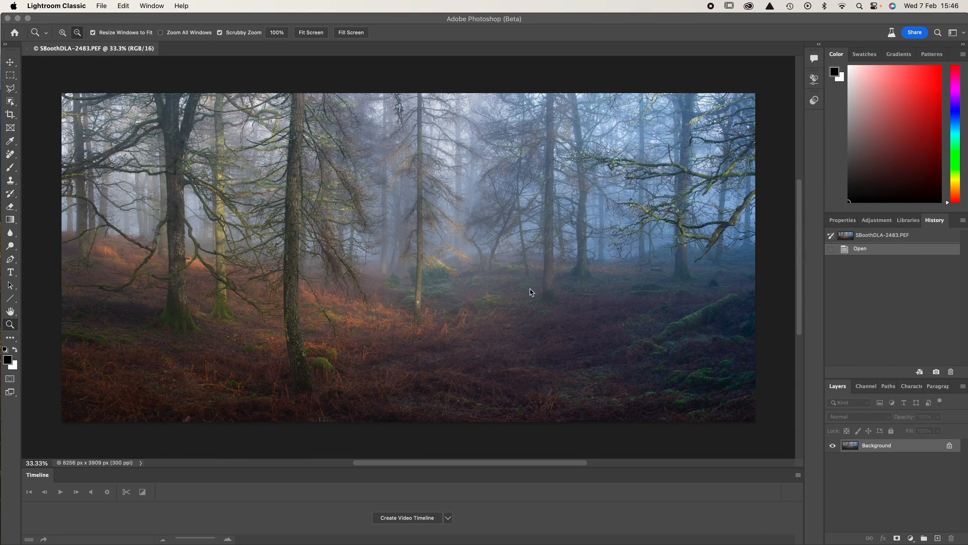
Step: Duplicate the Background layer and apply a High Pass filter with a 1.8-pixel radius to the copy, judging it at 100% view
{"action": "left_click", "coordinate": [277, 33]}
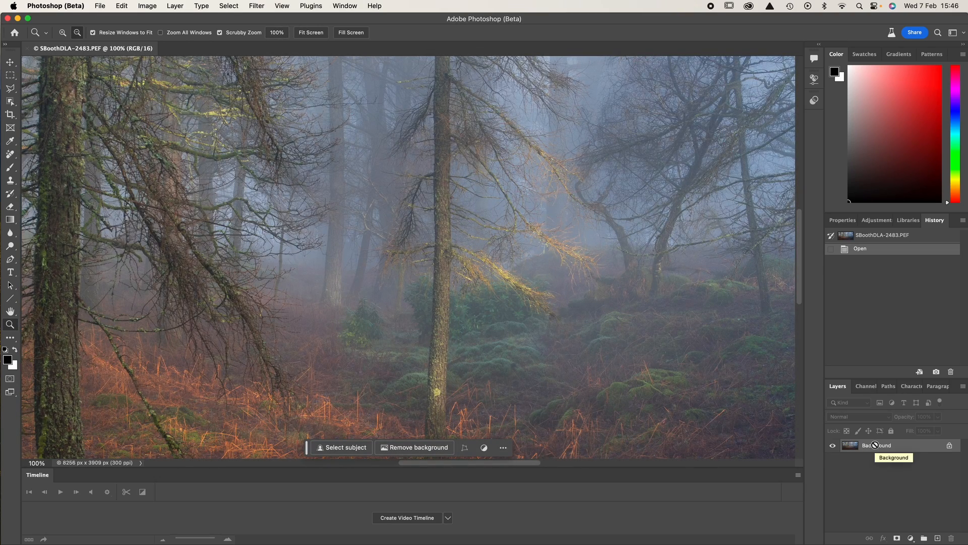
{"action": "key", "text": "super+j"}
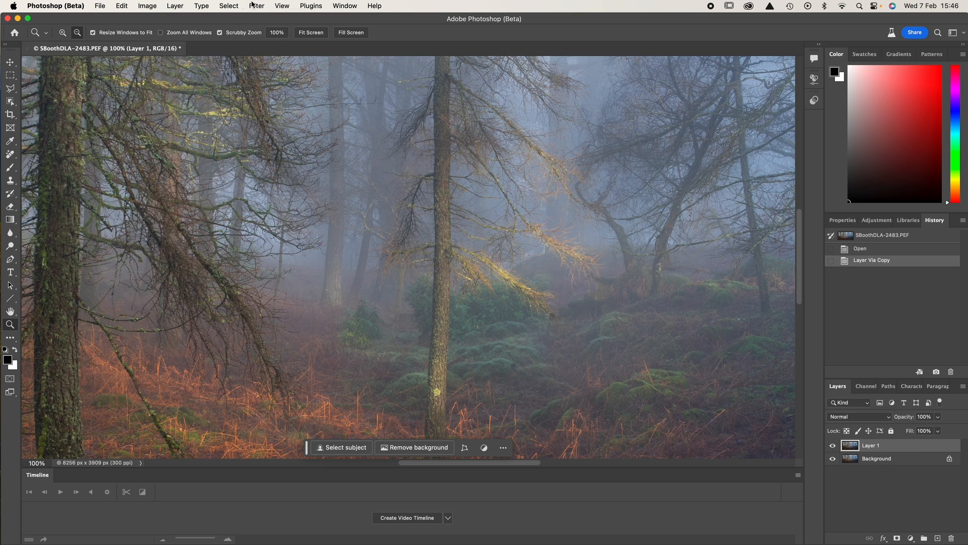
{"action": "left_click", "coordinate": [230, 7]}
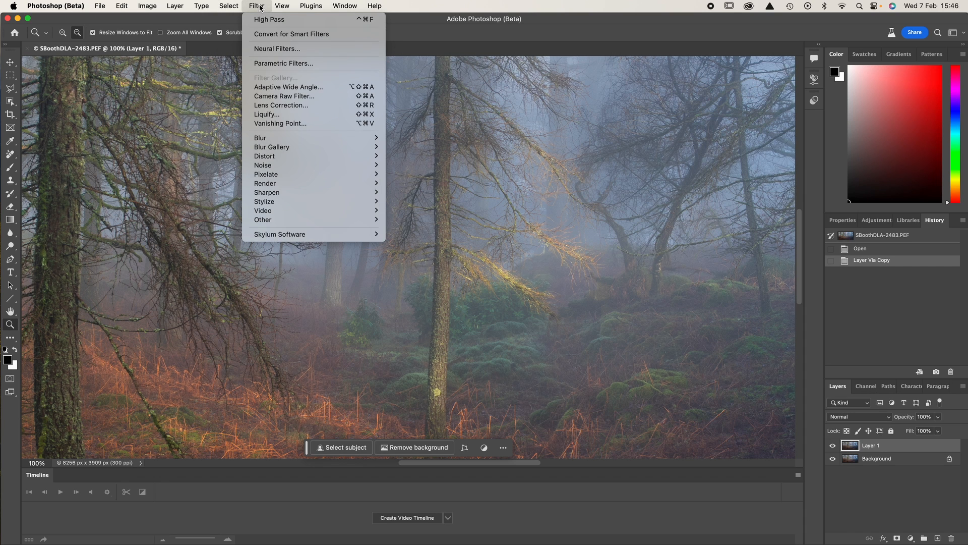
{"action": "mouse_move", "coordinate": [280, 221]}
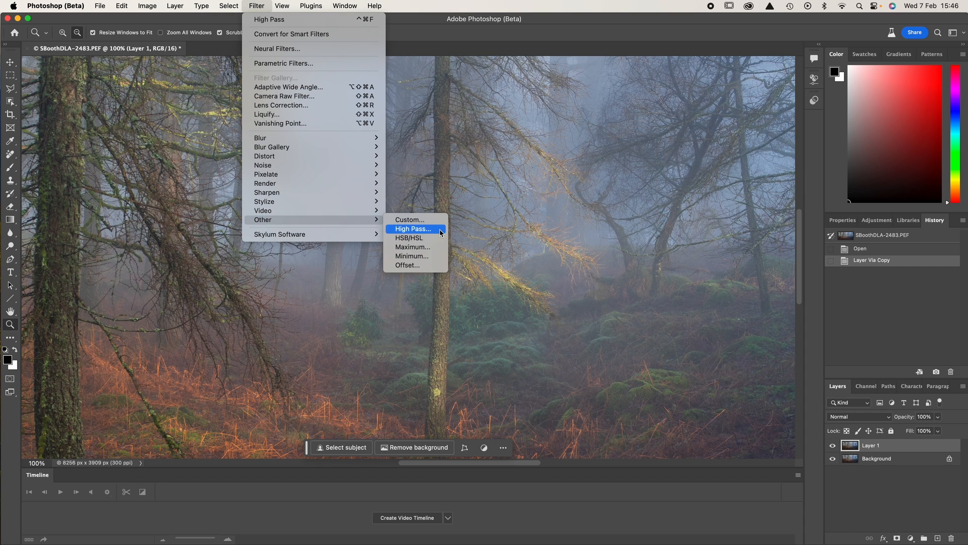
{"action": "left_click", "coordinate": [421, 230]}
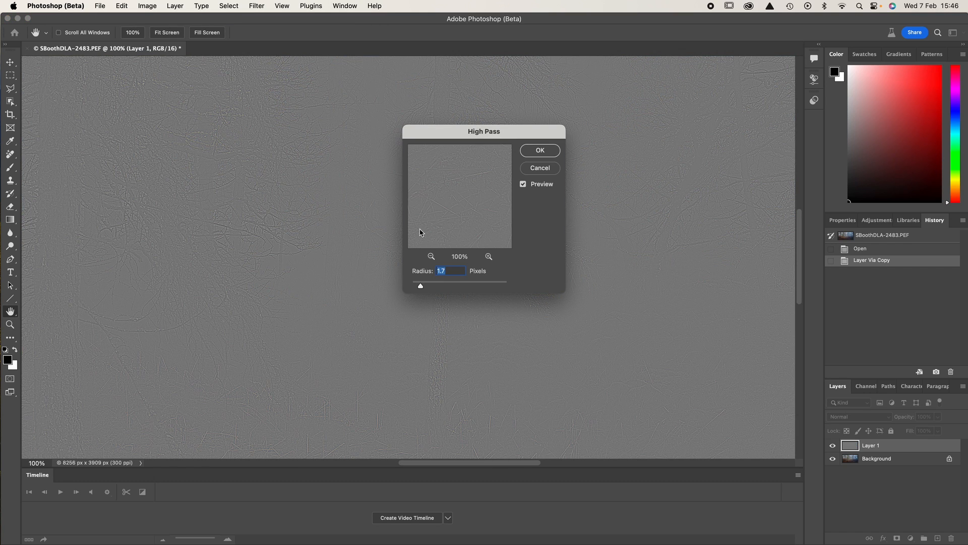
{"action": "left_click_drag", "start_coordinate": [421, 287], "coordinate": [421, 288]}
{"action": "left_click", "coordinate": [540, 154]}
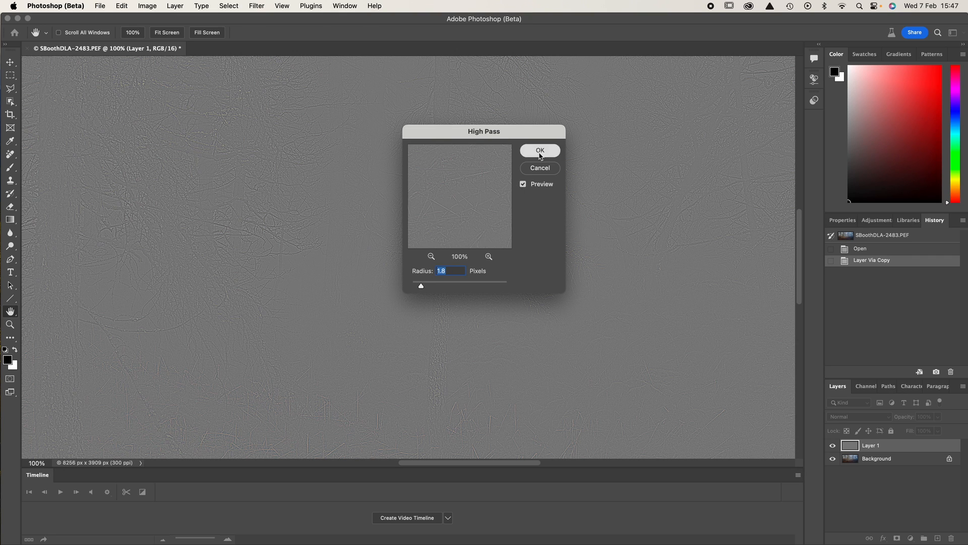
Step: Set the high-pass layer's blend mode to Soft Light and compare the image with the layer hidden and shown, leaving it on
{"action": "left_click", "coordinate": [849, 419]}
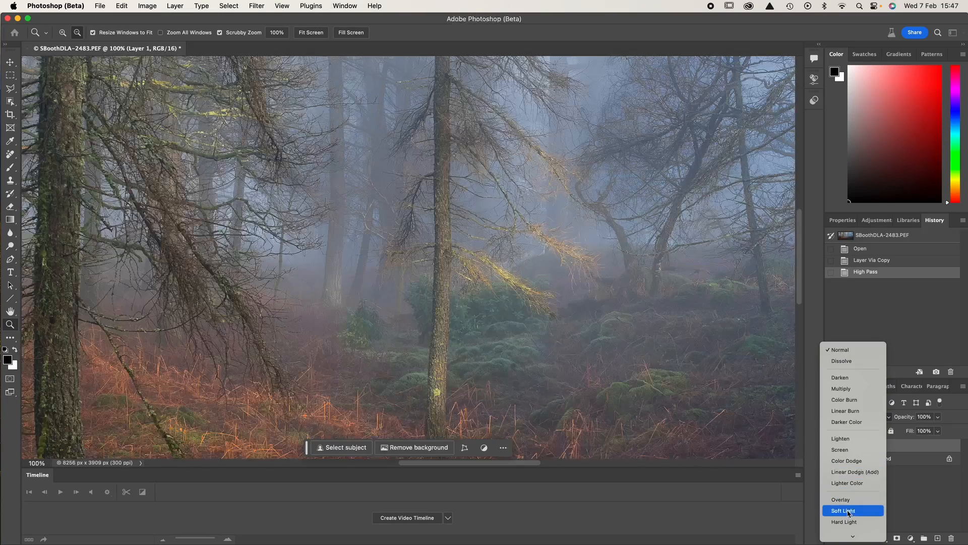
{"action": "left_click", "coordinate": [848, 511]}
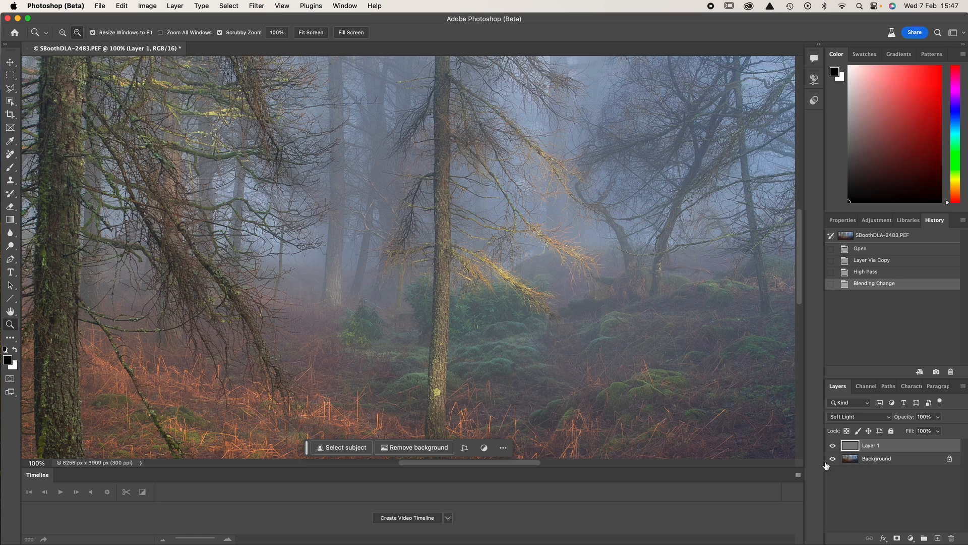
{"action": "left_click", "coordinate": [833, 446]}
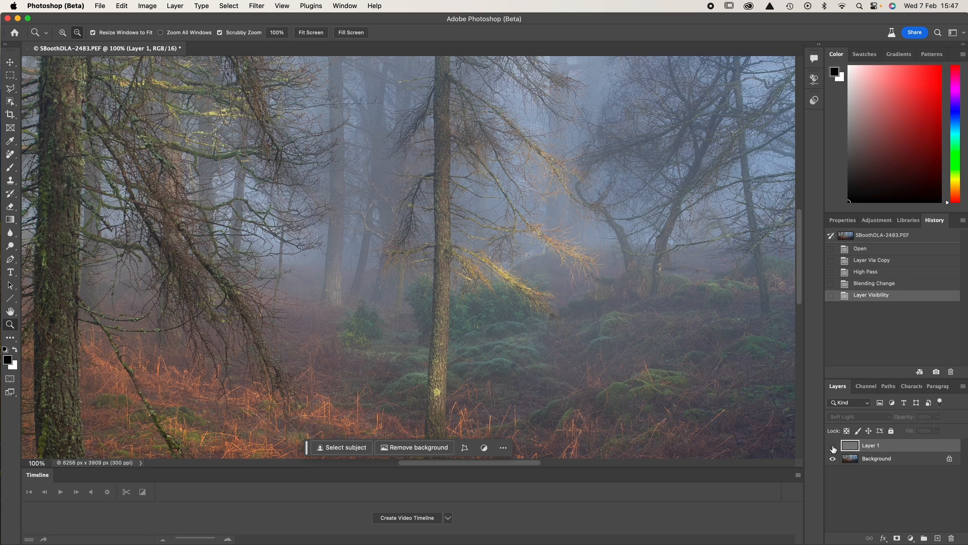
{"action": "left_click", "coordinate": [833, 446]}
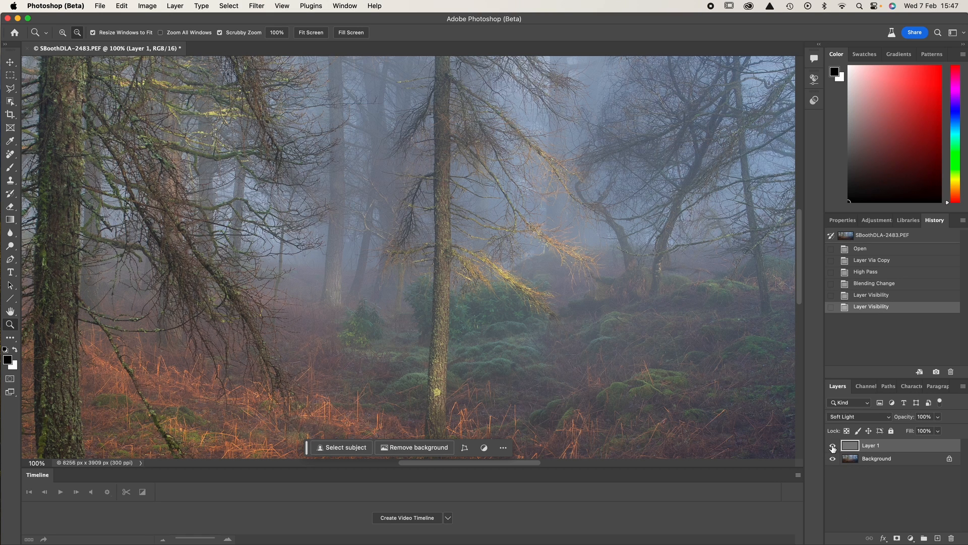
{"action": "left_click", "coordinate": [833, 446]}
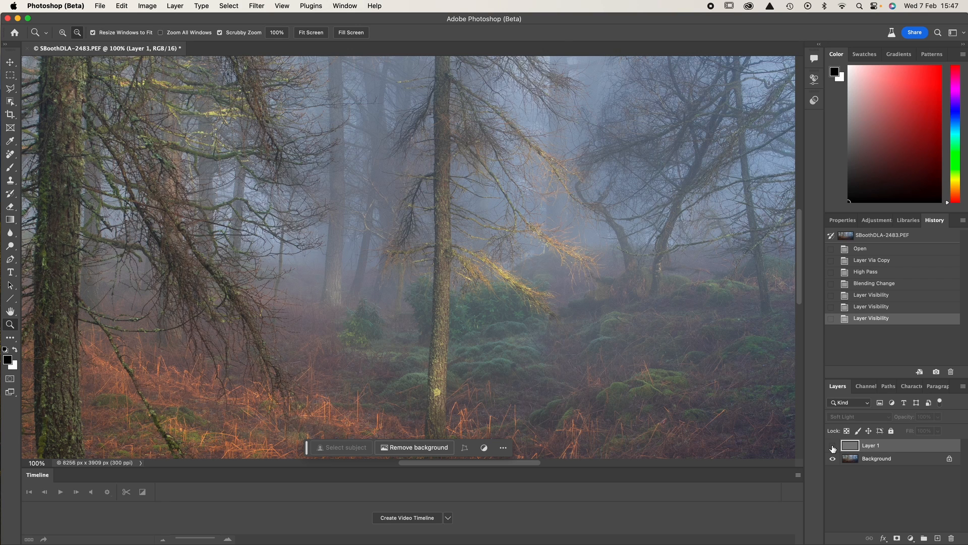
{"action": "left_click", "coordinate": [833, 446]}
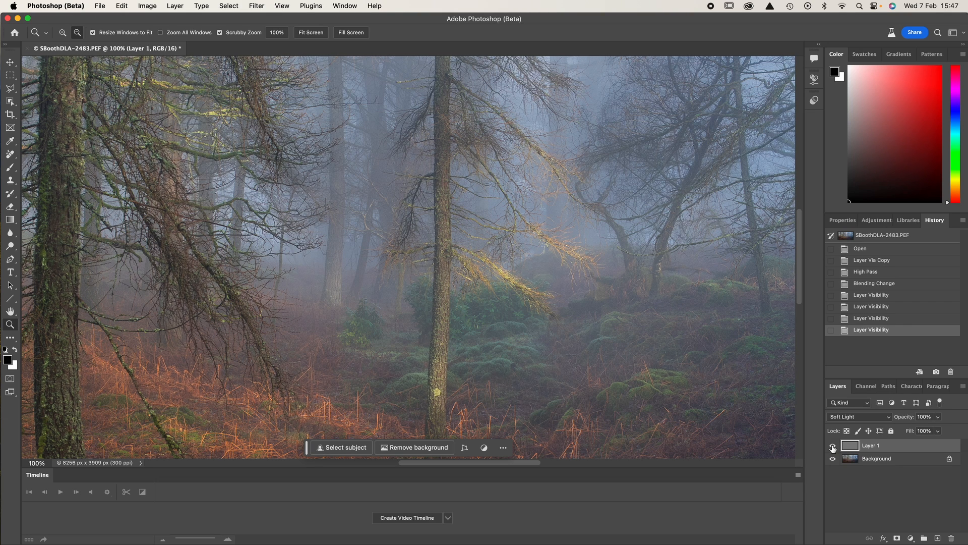
{"action": "left_click", "coordinate": [832, 445]}
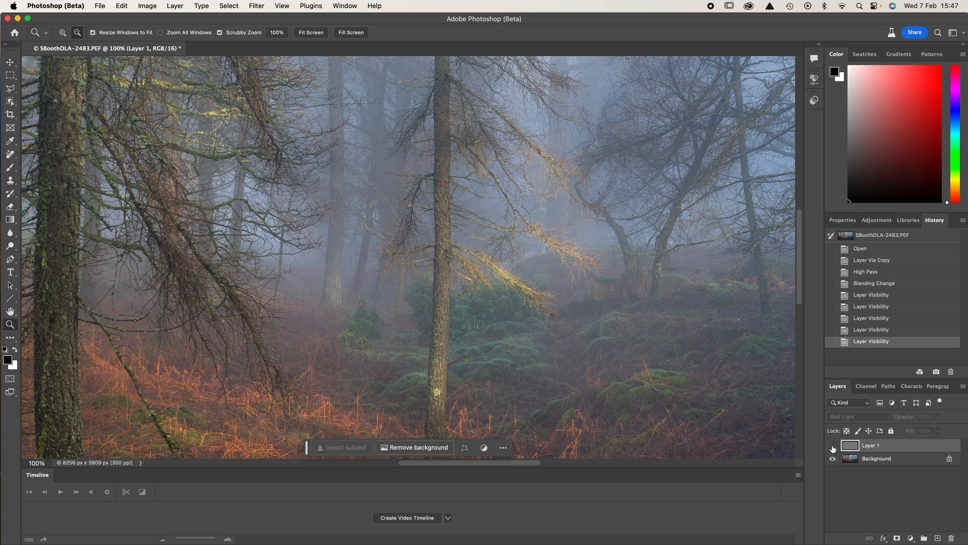
{"action": "left_click", "coordinate": [833, 446]}
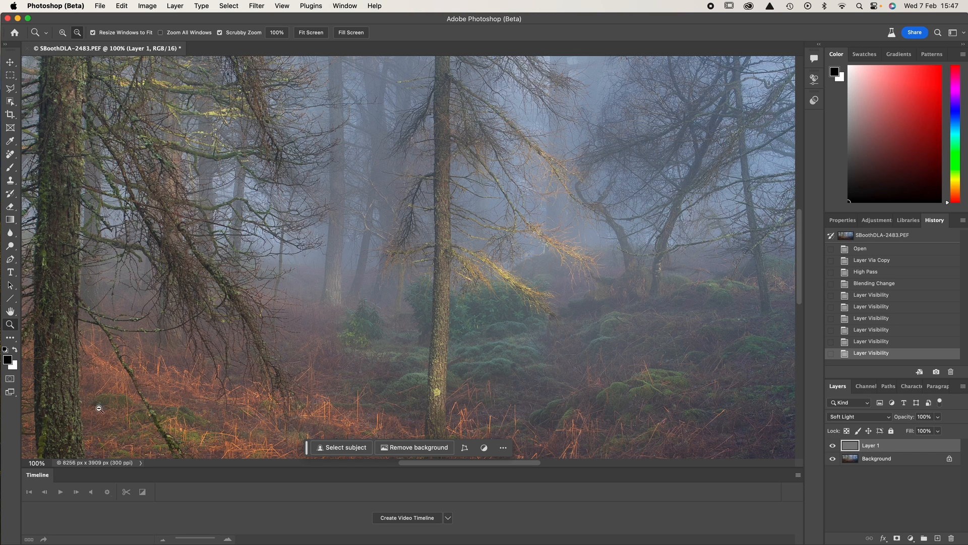
Step: Fit the whole sharpened image in view and examine it in full-screen mode on black before returning to the standard screen
{"action": "left_click", "coordinate": [313, 32]}
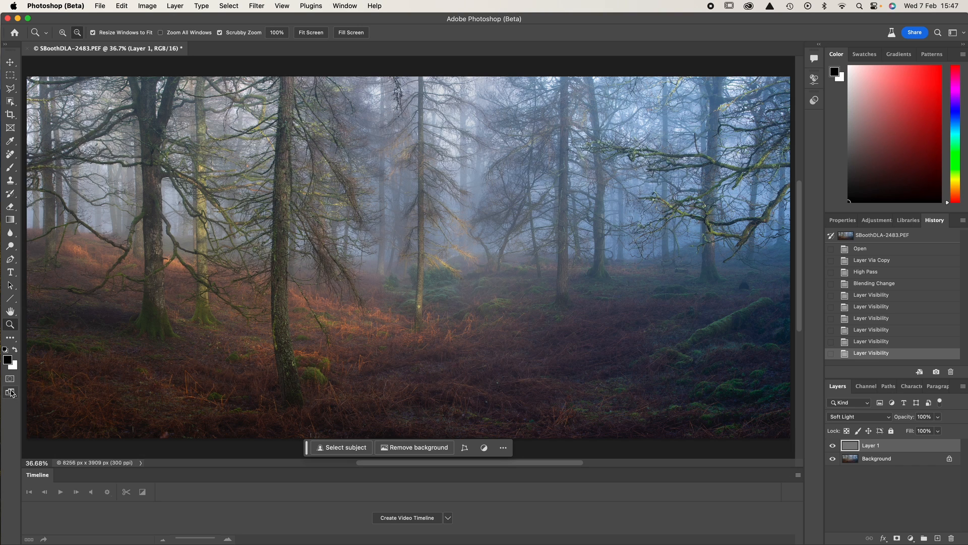
{"action": "left_click", "coordinate": [12, 394]}
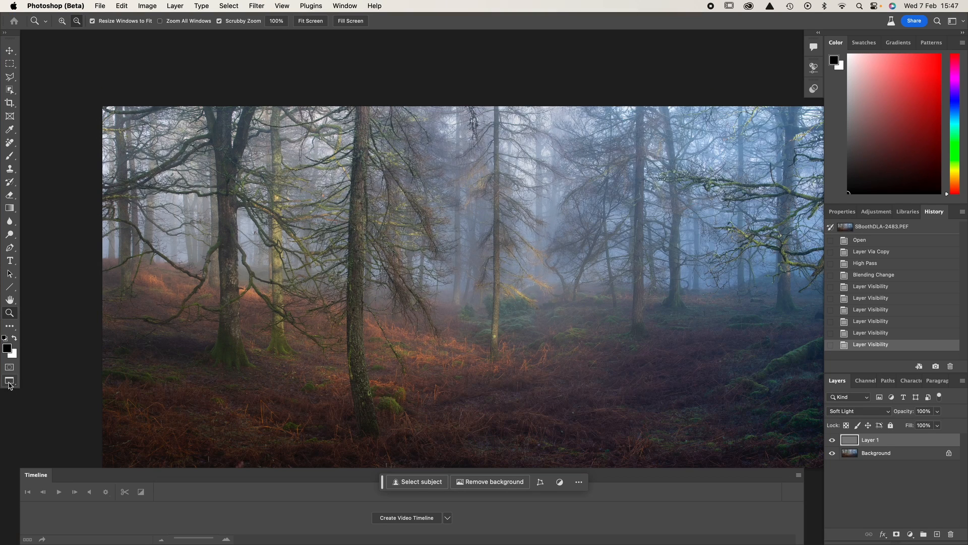
{"action": "left_click", "coordinate": [9, 384]}
{"action": "left_click", "coordinate": [496, 237]}
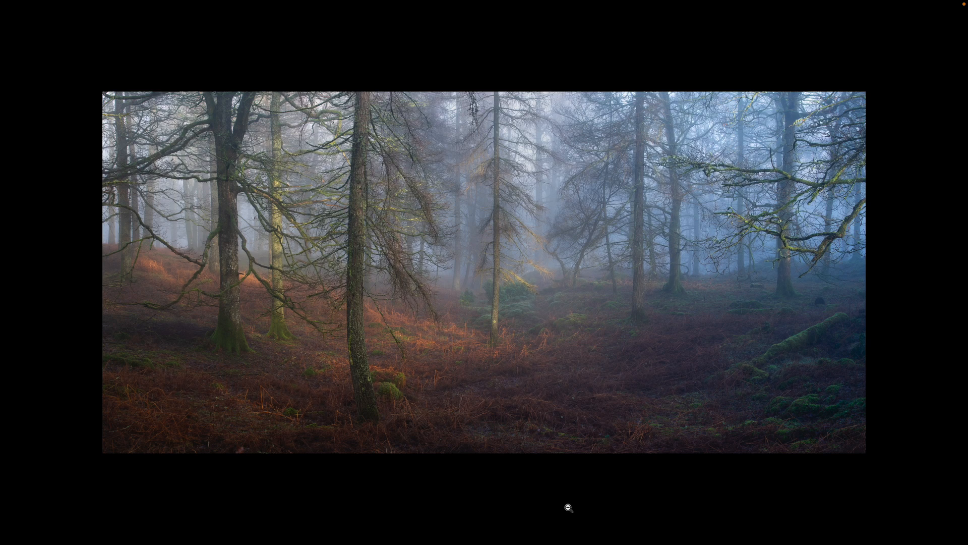
{"action": "key", "text": "Escape"}
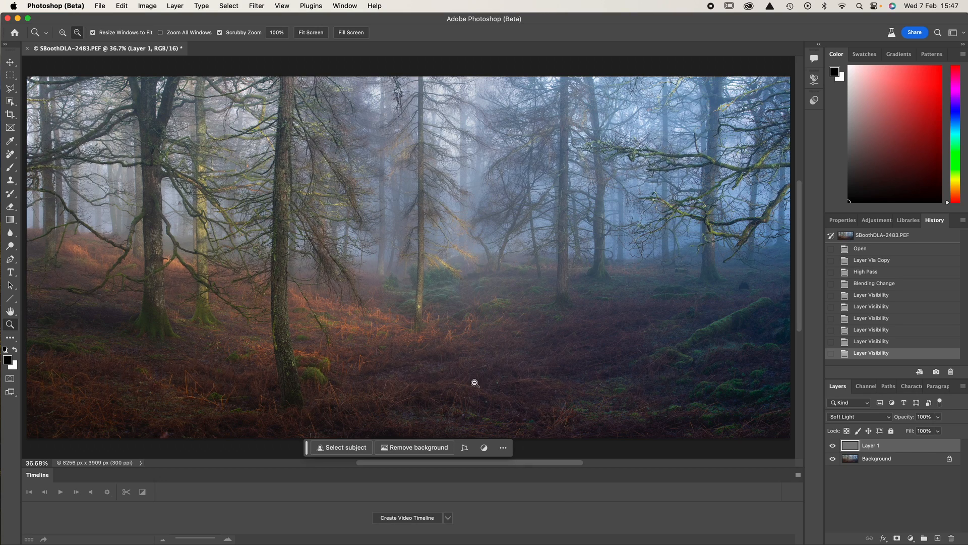
Step: Resize the image to 4000 pixels wide, keeping its proportions and the 300 pixels/inch resolution
{"action": "left_click", "coordinate": [147, 6]}
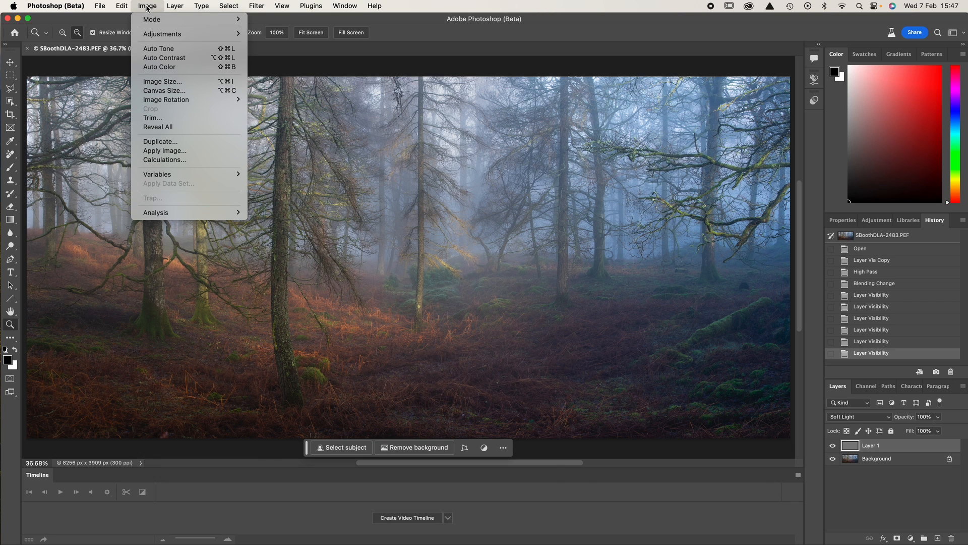
{"action": "left_click", "coordinate": [170, 82]}
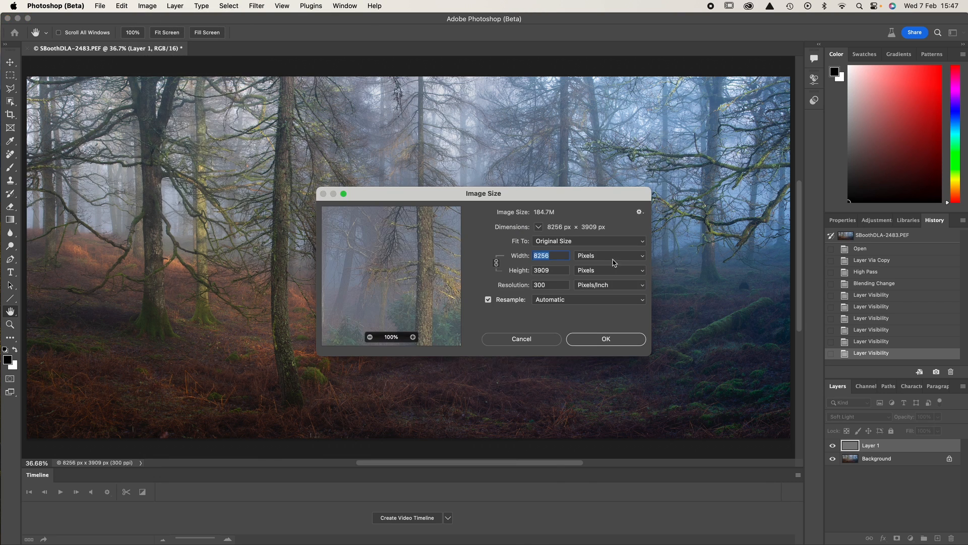
{"action": "type", "text": "400"}
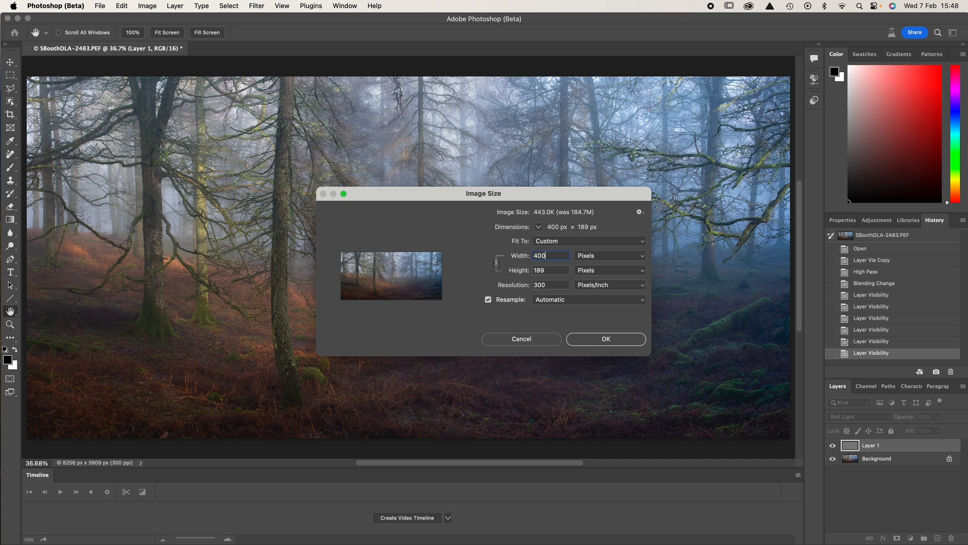
{"action": "type", "text": "0"}
{"action": "left_click", "coordinate": [595, 337]}
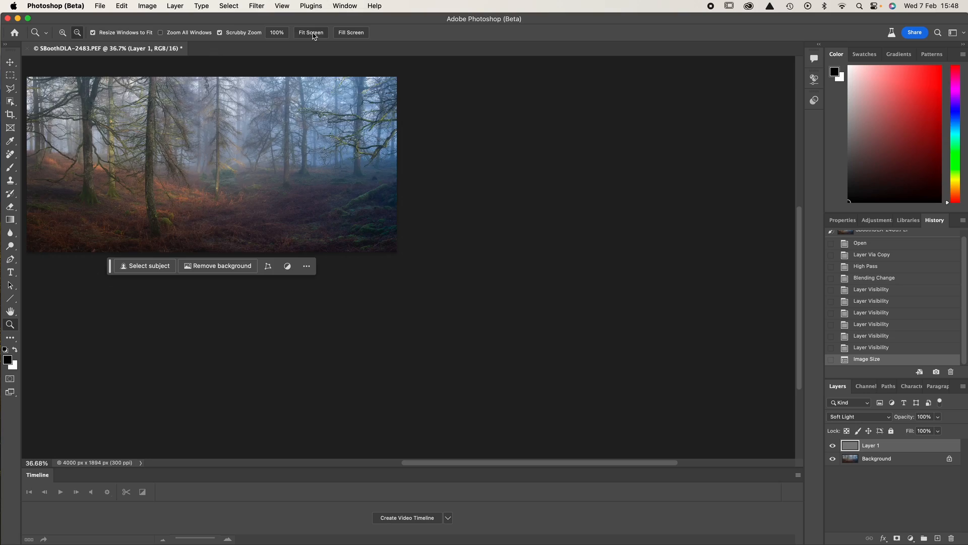
Step: Examine the resized image at 100% in full-screen mode, centred on the black background, and return to the standard screen
{"action": "left_click", "coordinate": [313, 34]}
{"action": "left_click", "coordinate": [285, 34]}
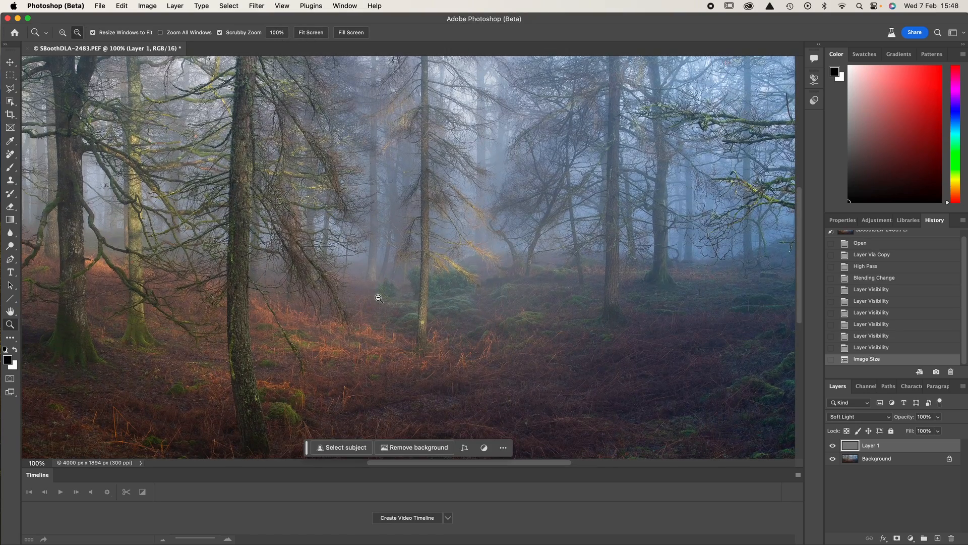
{"action": "left_click", "coordinate": [10, 392]}
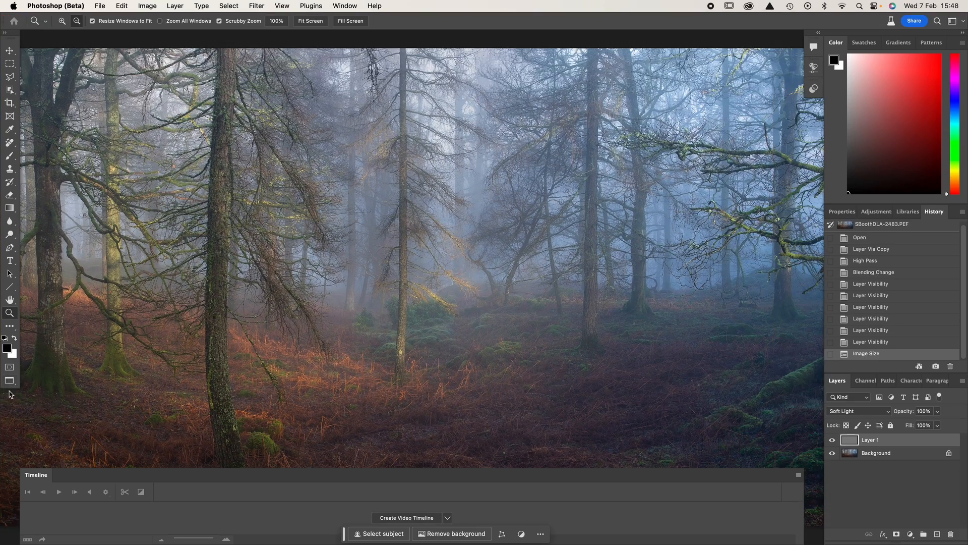
{"action": "left_click", "coordinate": [10, 381]}
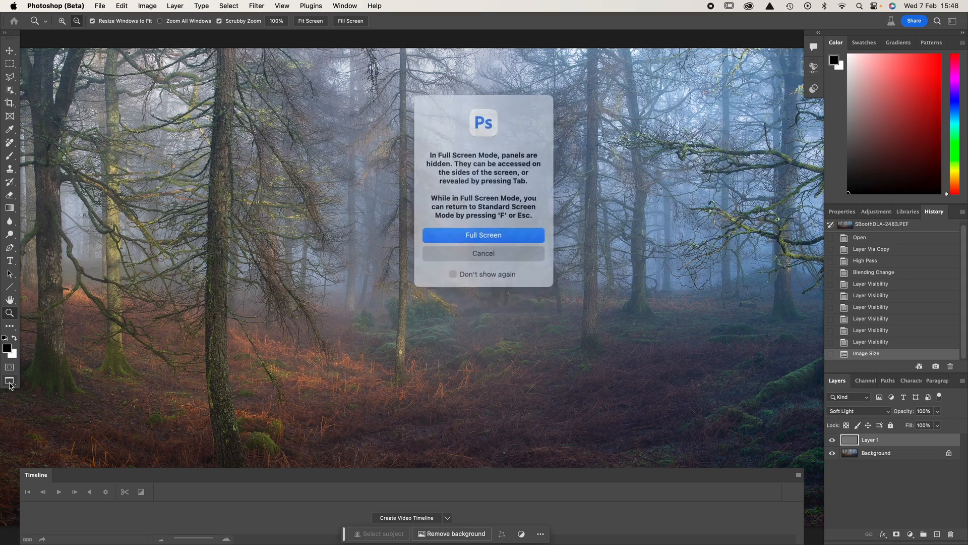
{"action": "left_click", "coordinate": [510, 231]}
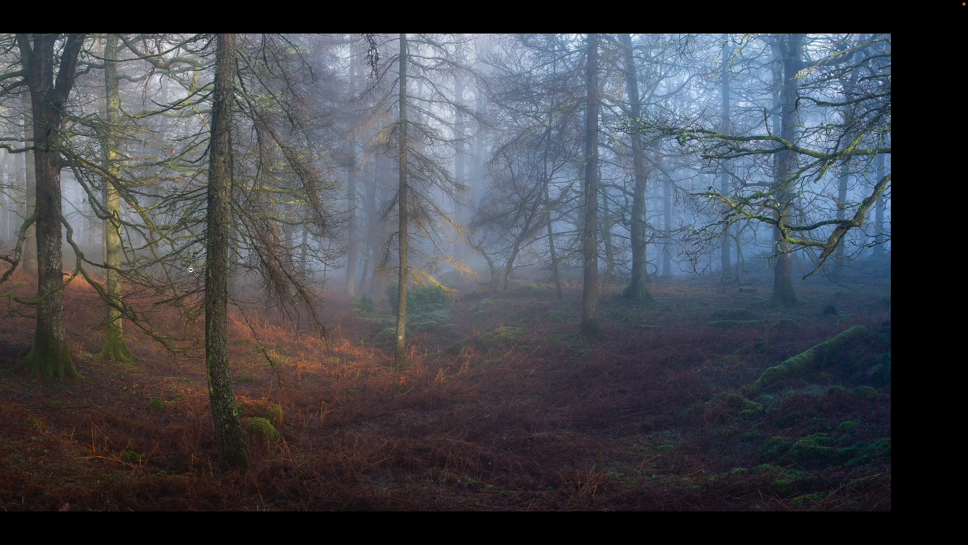
{"action": "left_click_drag", "start_coordinate": [197, 270], "coordinate": [281, 272]}
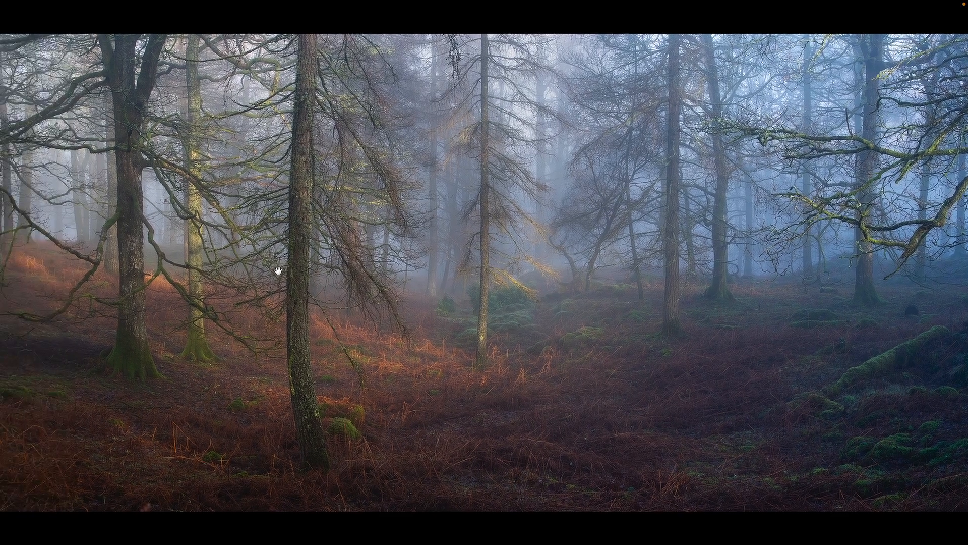
{"action": "mouse_move", "coordinate": [773, 543]}
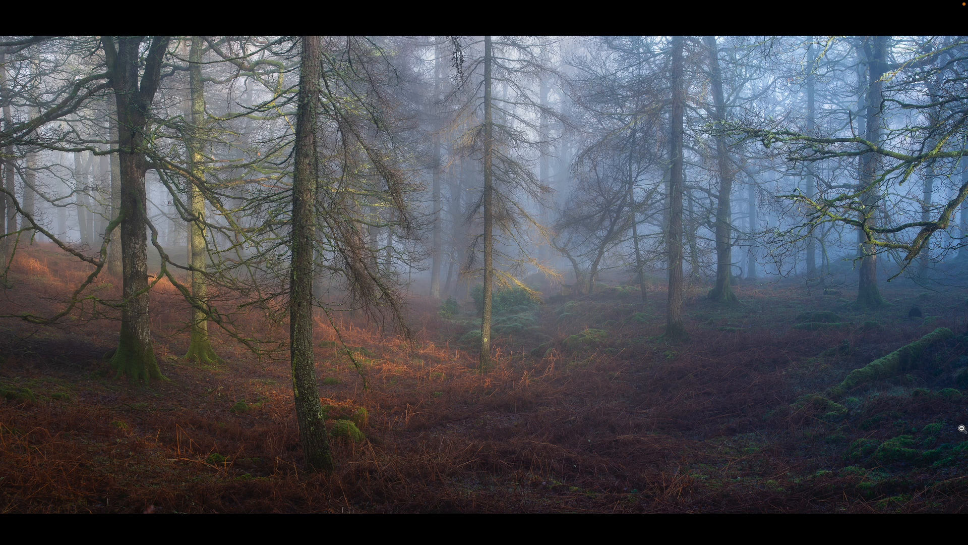
{"action": "key", "text": "f"}
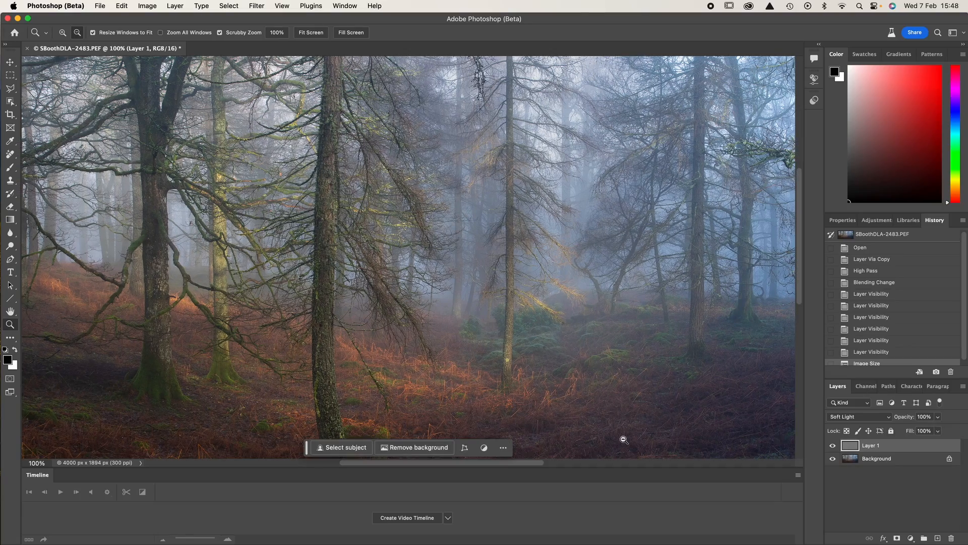
Step: Switch to Lightroom Classic and compare the three versions of SBoothDLA-2483.PEF: Copy 1, the original and Copy 2
{"action": "left_click", "coordinate": [514, 372]}
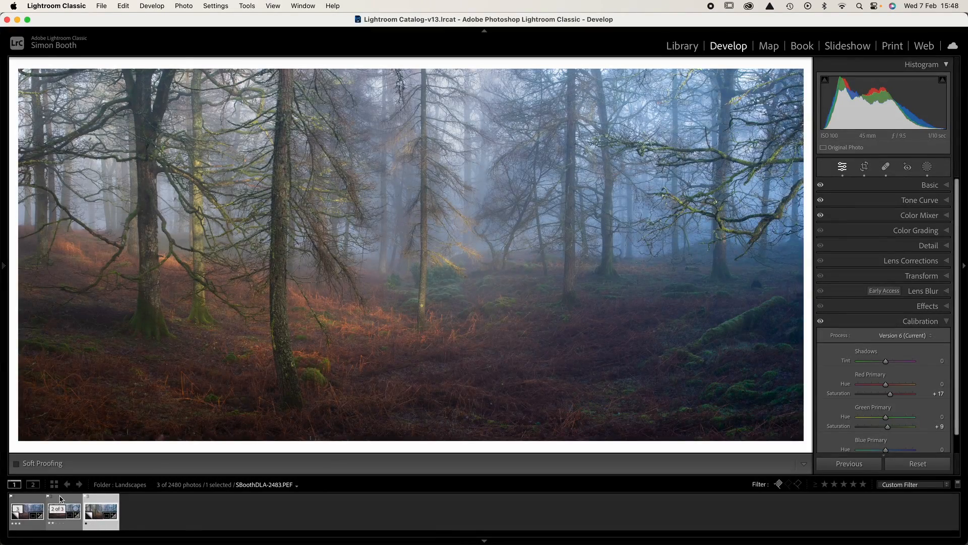
{"action": "left_click", "coordinate": [30, 501]}
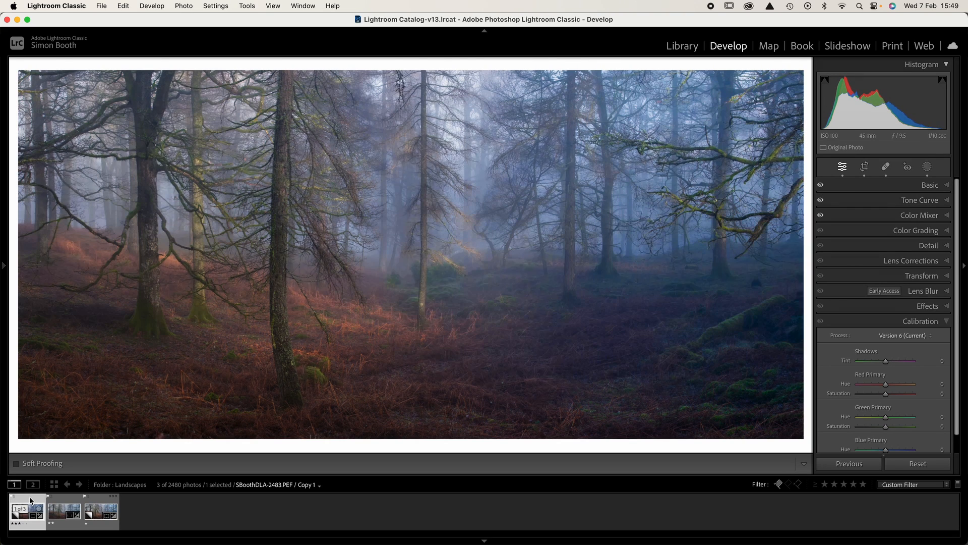
{"action": "left_click", "coordinate": [67, 501]}
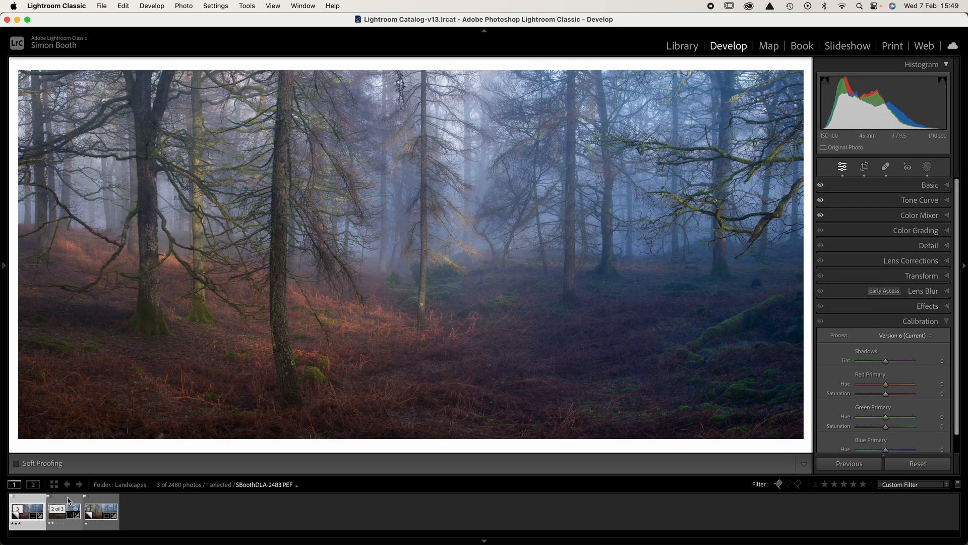
{"action": "left_click", "coordinate": [69, 500]}
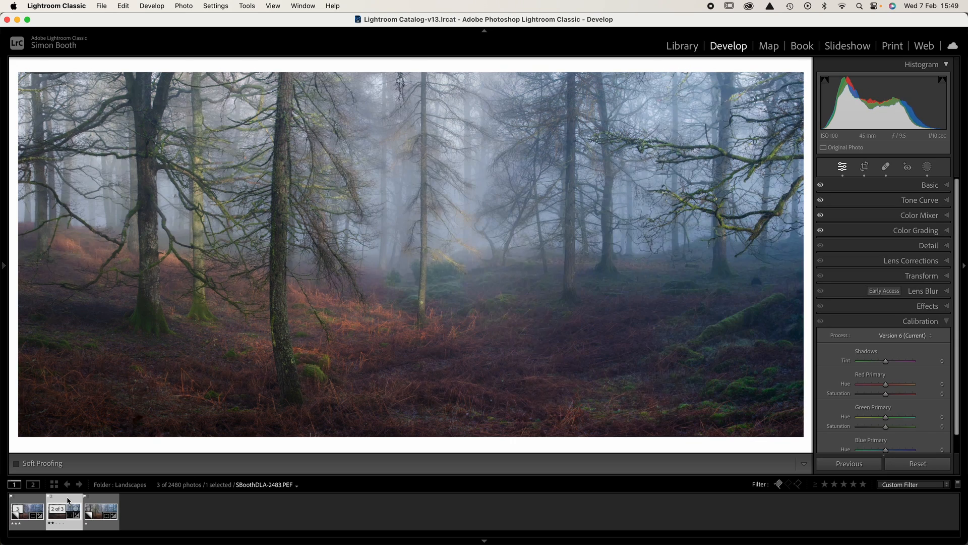
{"action": "left_click", "coordinate": [107, 502]}
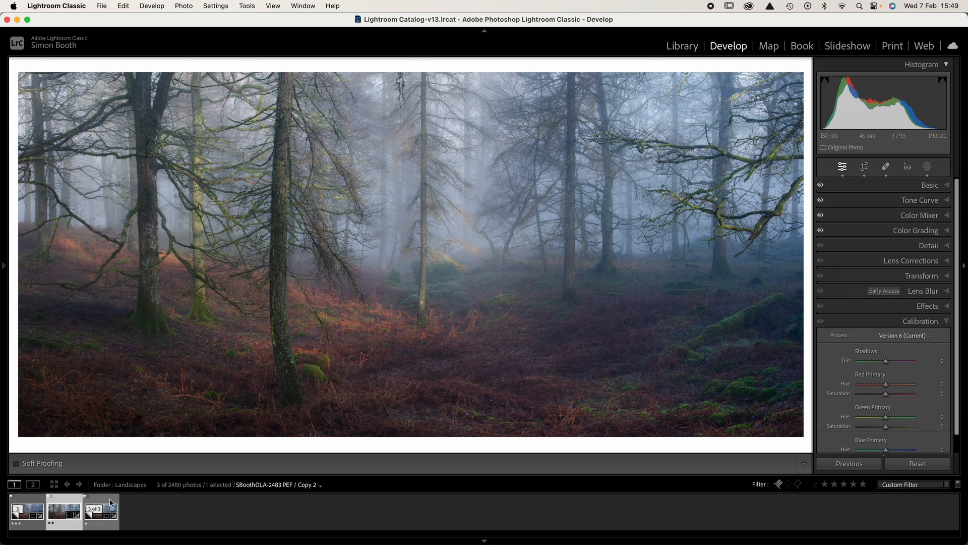